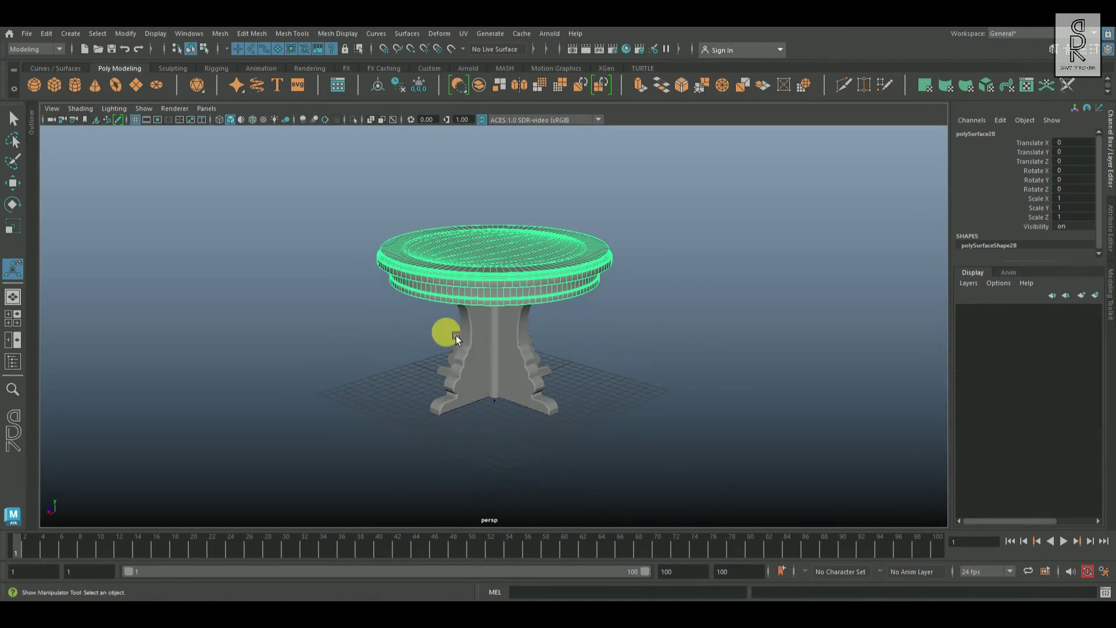
{"action": "left_click", "coordinate": [719, 319]}
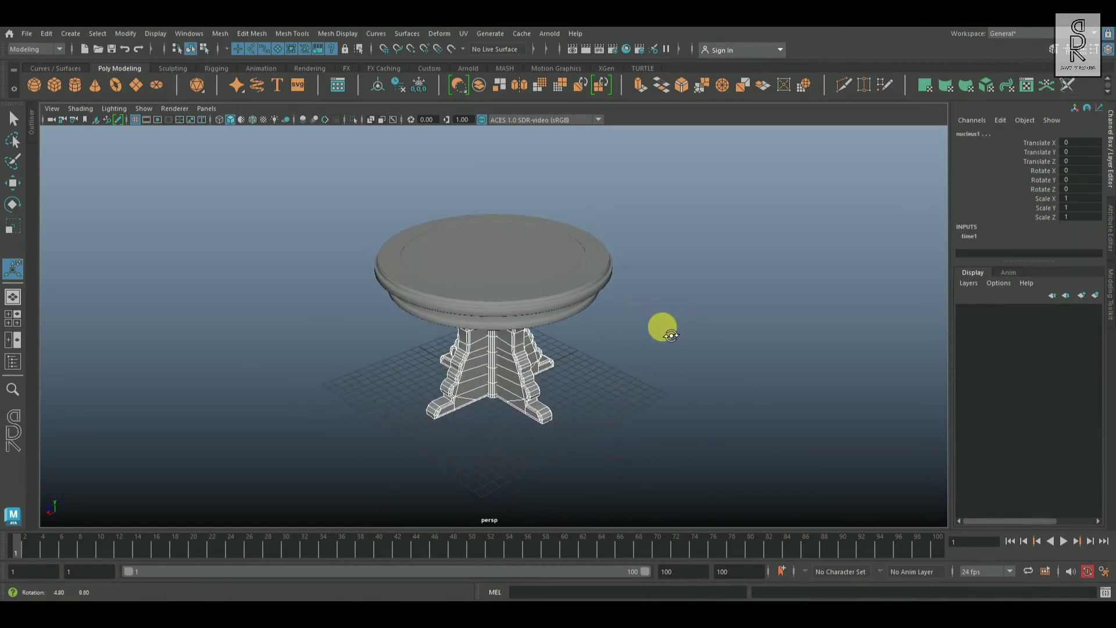
{"action": "left_click", "coordinate": [587, 287]}
{"action": "left_click", "coordinate": [765, 392]}
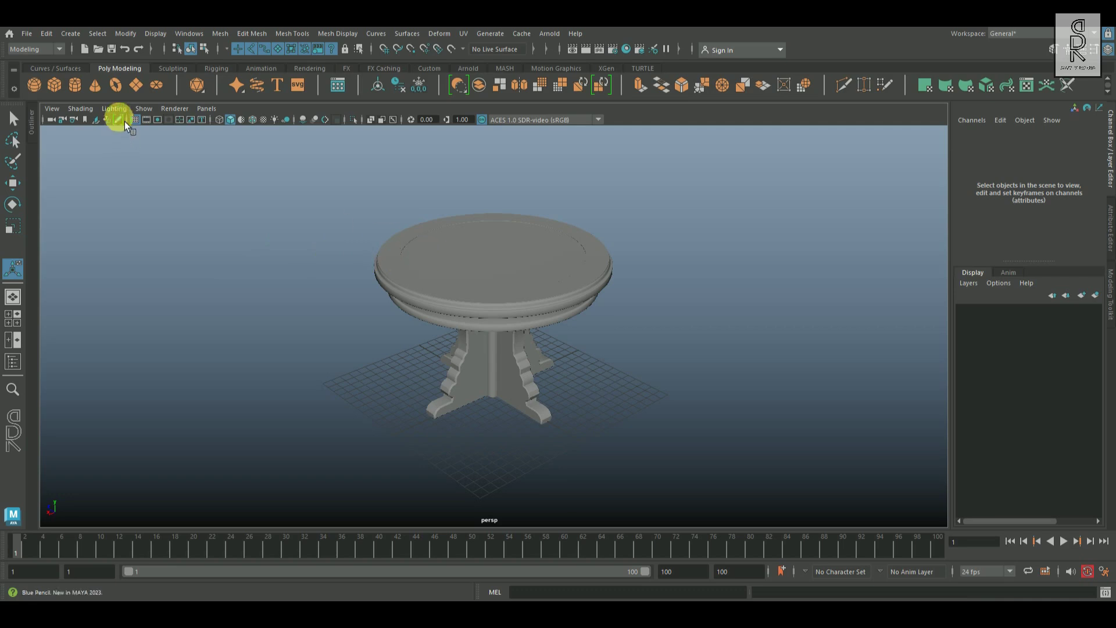
Create a polygon plane as the floor under the table and set its scale to 50 on all three axes.
{"action": "left_click", "coordinate": [138, 92]}
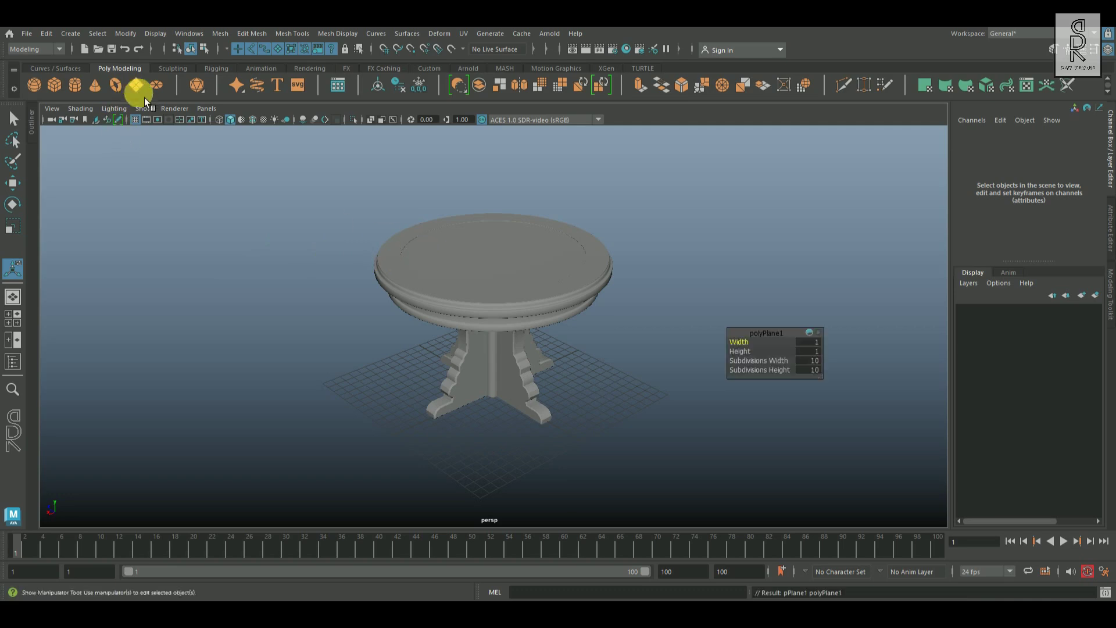
{"action": "left_click", "coordinate": [12, 225]}
{"action": "left_click_drag", "start_coordinate": [493, 389], "coordinate": [804, 442]}
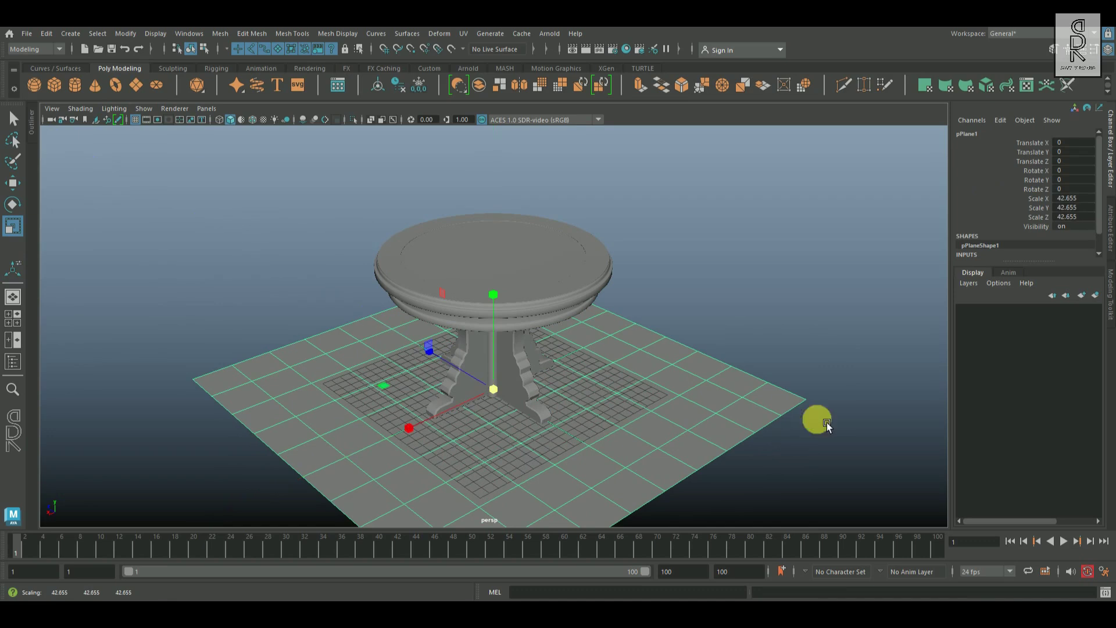
{"action": "left_click_drag", "start_coordinate": [1076, 198], "coordinate": [1086, 221]}
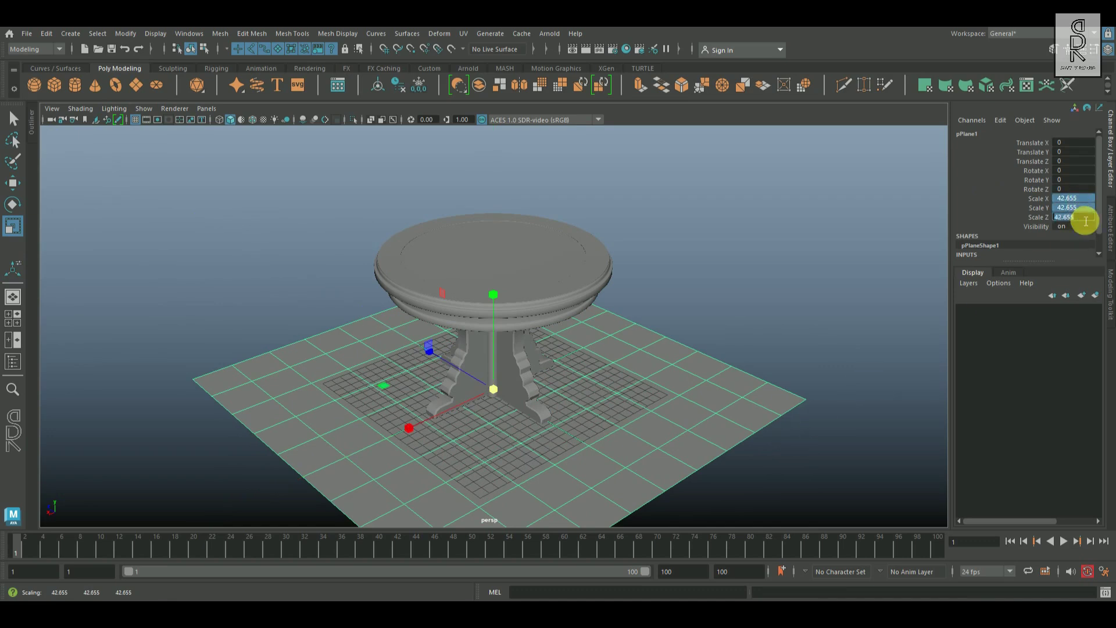
{"action": "type", "text": "50"}
{"action": "key", "text": "Return"}
Duplicate the floor plane and raise the copy above the tabletop to a height of about 15.156.
{"action": "left_click_drag", "start_coordinate": [637, 333], "coordinate": [657, 304], "text": "alt"}
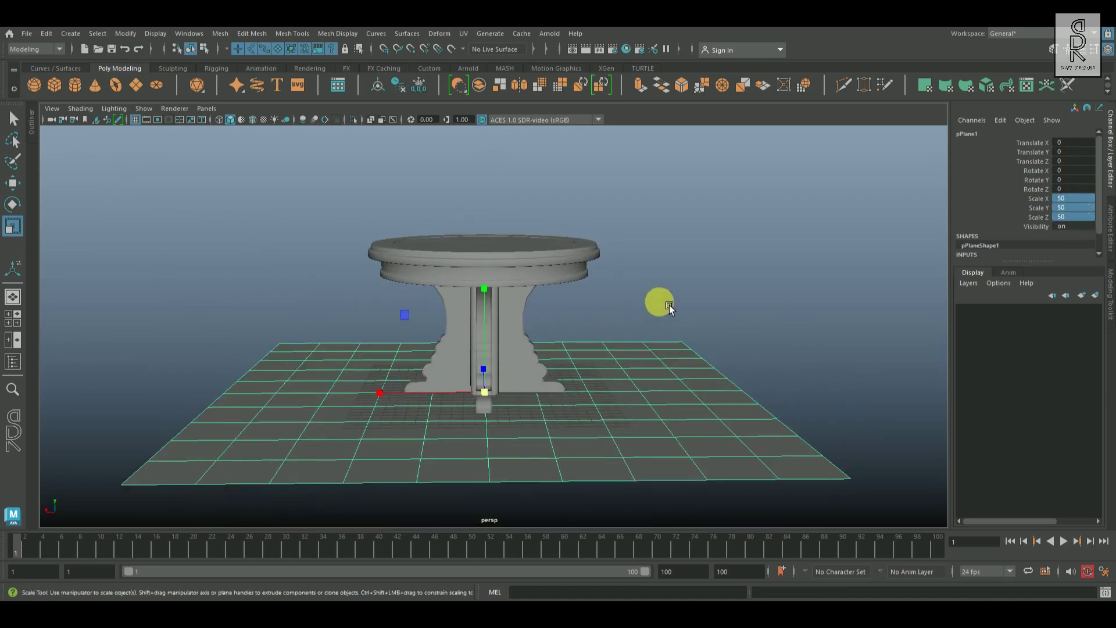
{"action": "left_click", "coordinate": [657, 304]}
{"action": "left_click", "coordinate": [637, 381]}
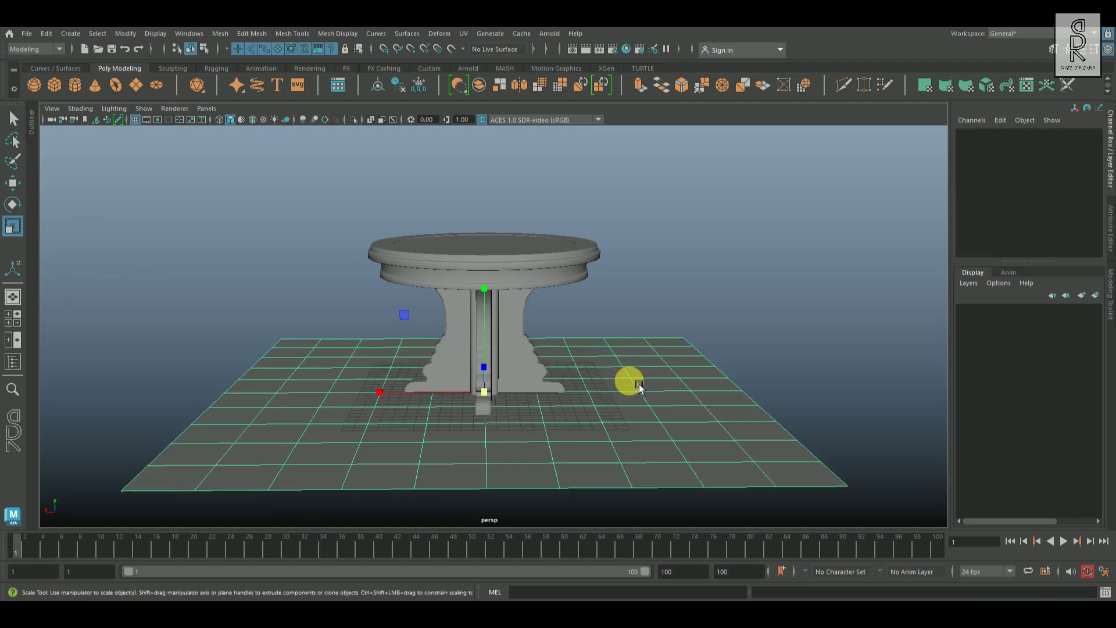
{"action": "key", "text": "w"}
{"action": "key", "text": "ctrl+d"}
{"action": "left_click_drag", "start_coordinate": [491, 288], "coordinate": [511, 131]}
Set the raised plane's scale to 30 on all three axes.
{"action": "left_click_drag", "start_coordinate": [596, 220], "coordinate": [662, 392], "text": "alt"}
{"action": "left_click_drag", "start_coordinate": [1072, 198], "coordinate": [1083, 219]}
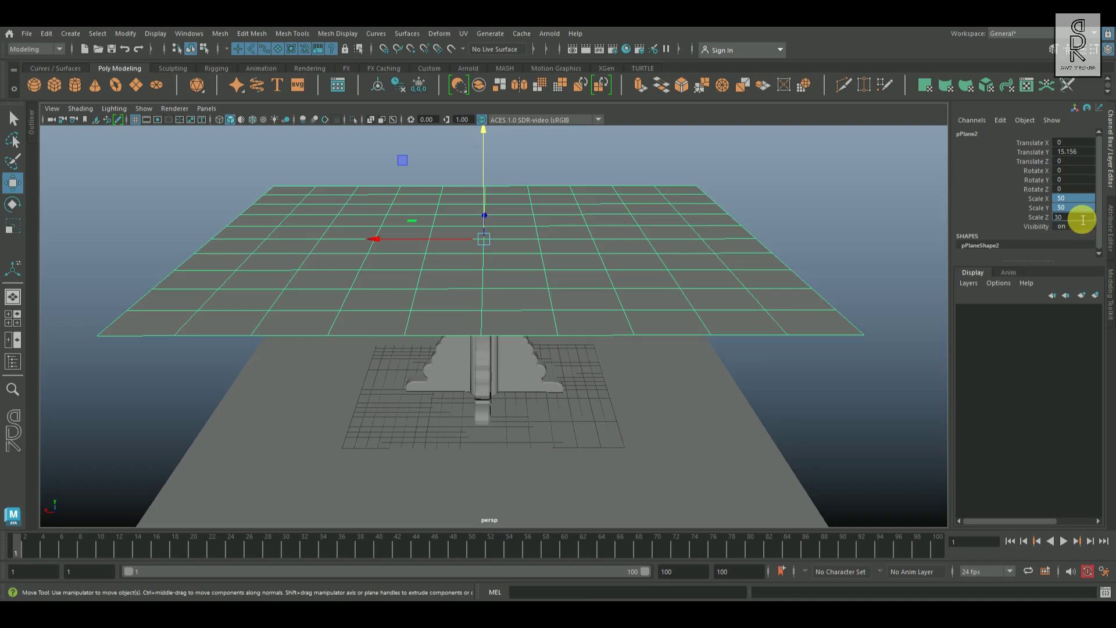
{"action": "key", "text": "Return"}
{"action": "left_click_drag", "start_coordinate": [849, 244], "coordinate": [838, 280], "text": "alt"}
{"action": "left_click", "coordinate": [798, 285]}
Smooth the plane above the tabletop with 3 divisions.
{"action": "left_click", "coordinate": [605, 243]}
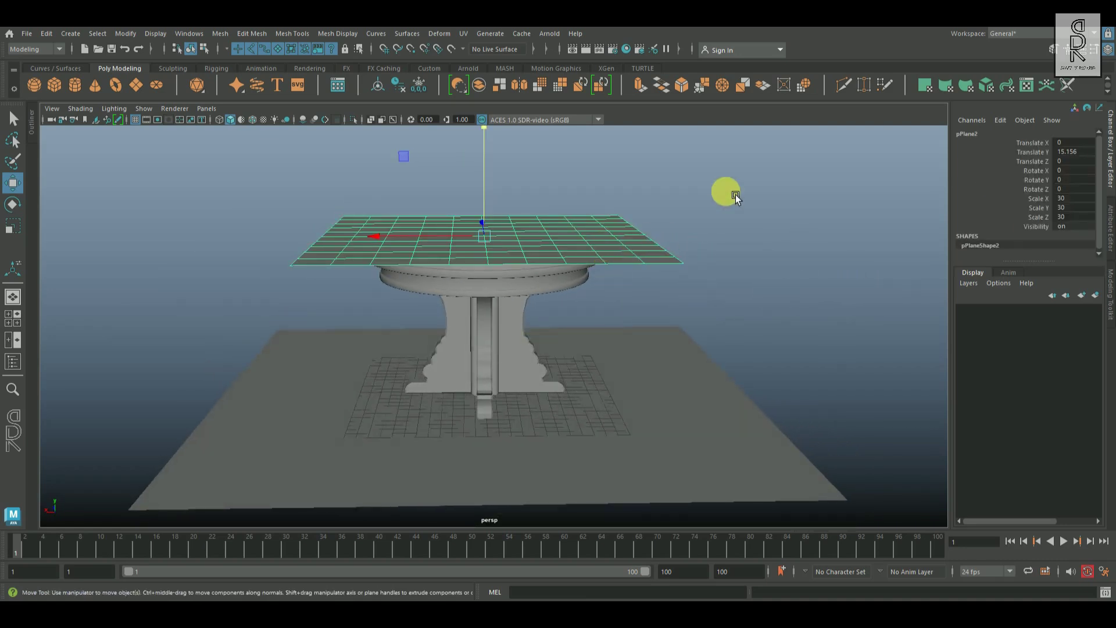
{"action": "right_click", "coordinate": [727, 193], "text": "shift"}
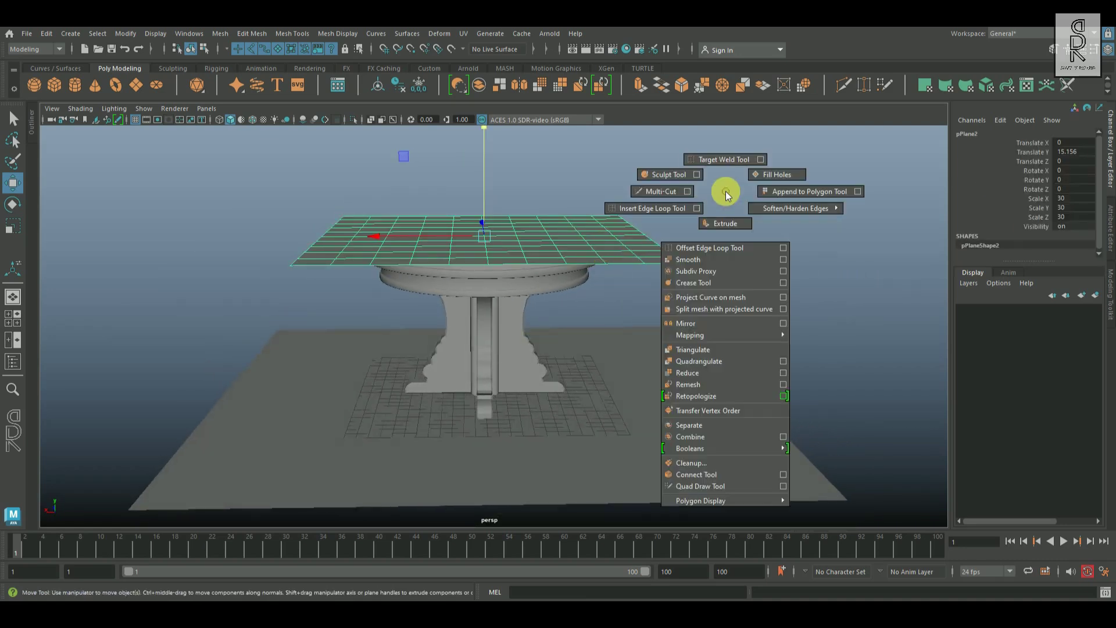
{"action": "left_click", "coordinate": [717, 261]}
{"action": "left_click", "coordinate": [810, 345]}
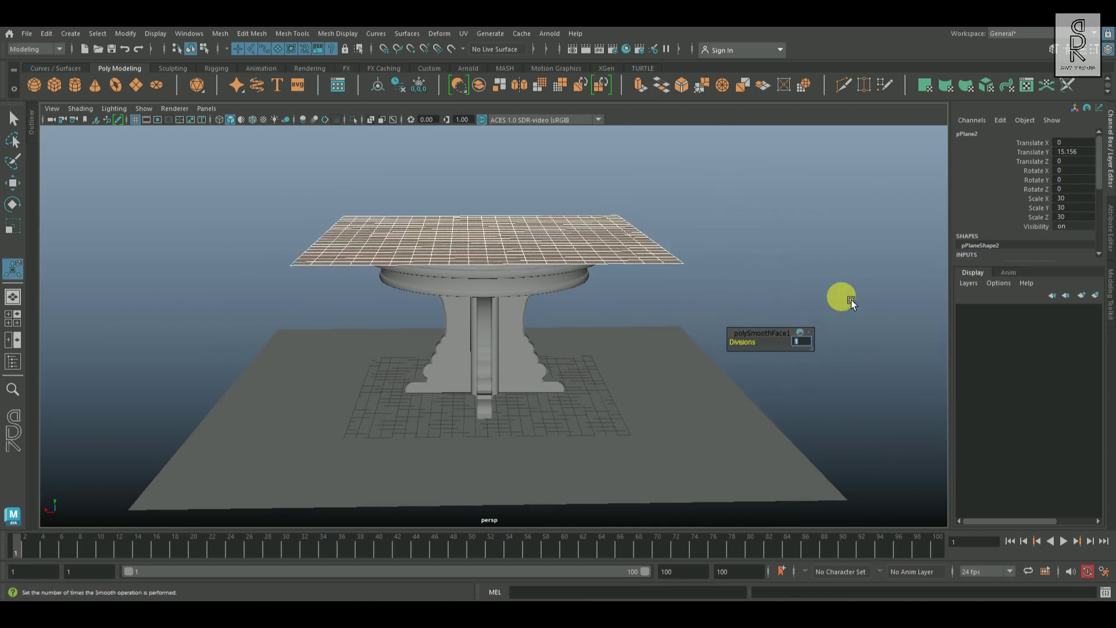
{"action": "type", "text": "3"}
{"action": "key", "text": "Return"}
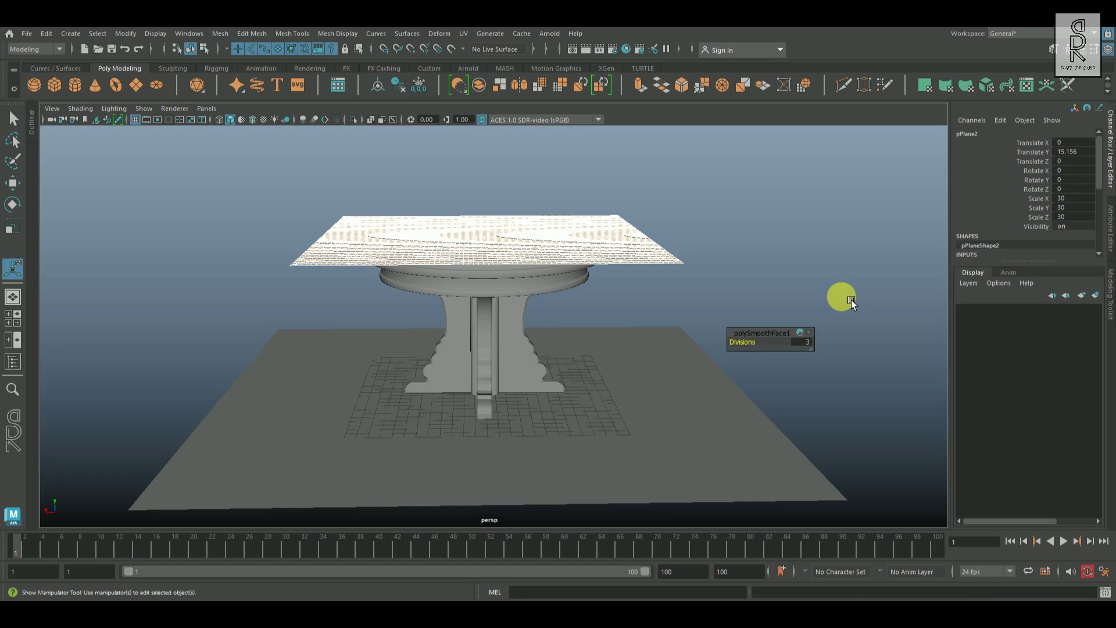
{"action": "left_click_drag", "start_coordinate": [851, 299], "coordinate": [632, 341], "text": "alt"}
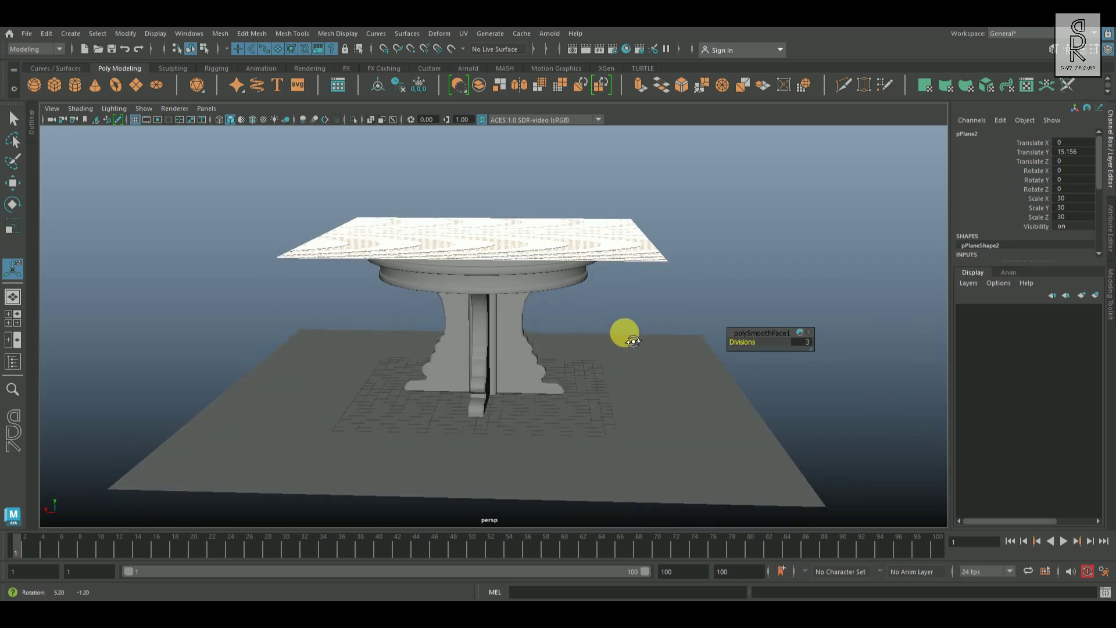
{"action": "left_click_drag", "start_coordinate": [634, 341], "coordinate": [634, 341], "text": "alt"}
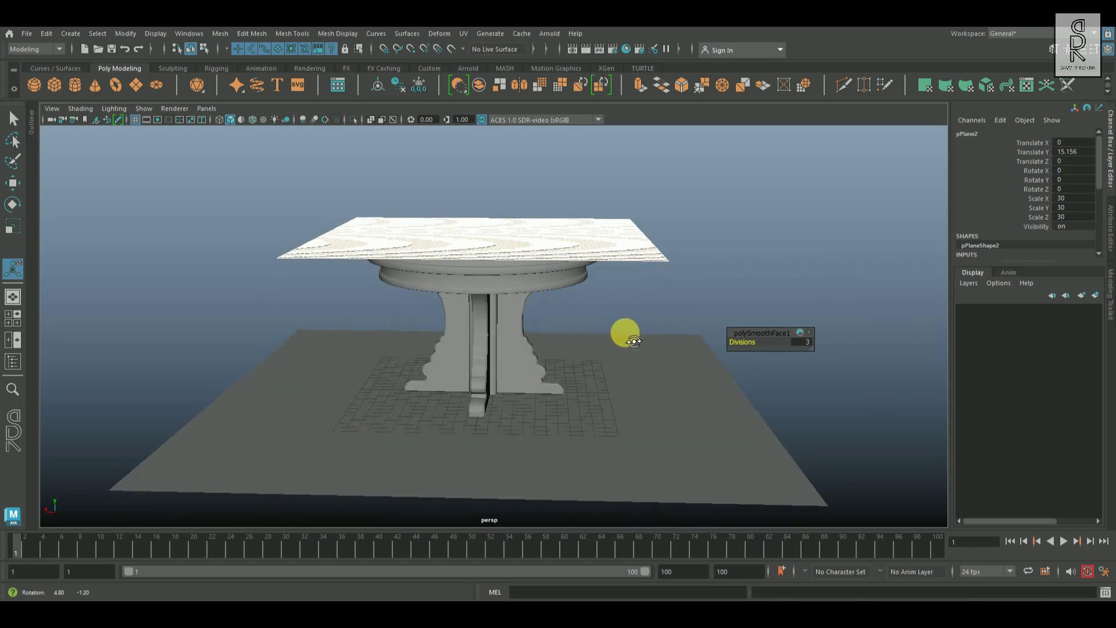
Turn the smoothed plane above the table into an nCloth object, using the FX toolset.
{"action": "left_click", "coordinate": [744, 274]}
{"action": "left_click_drag", "start_coordinate": [744, 274], "coordinate": [760, 279], "text": "alt"}
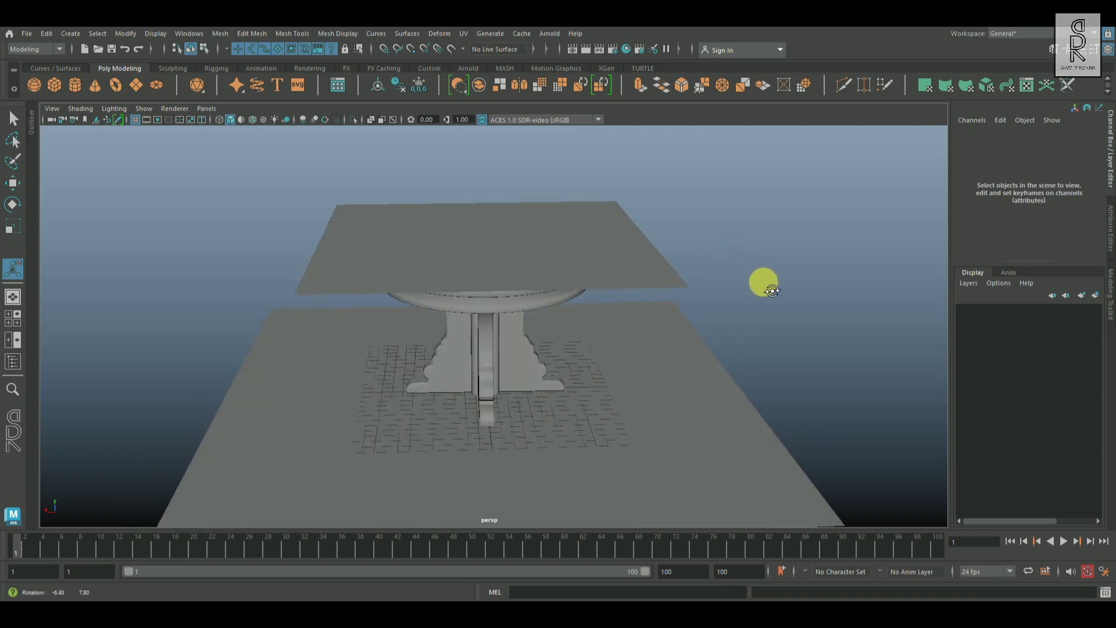
{"action": "left_click", "coordinate": [662, 285]}
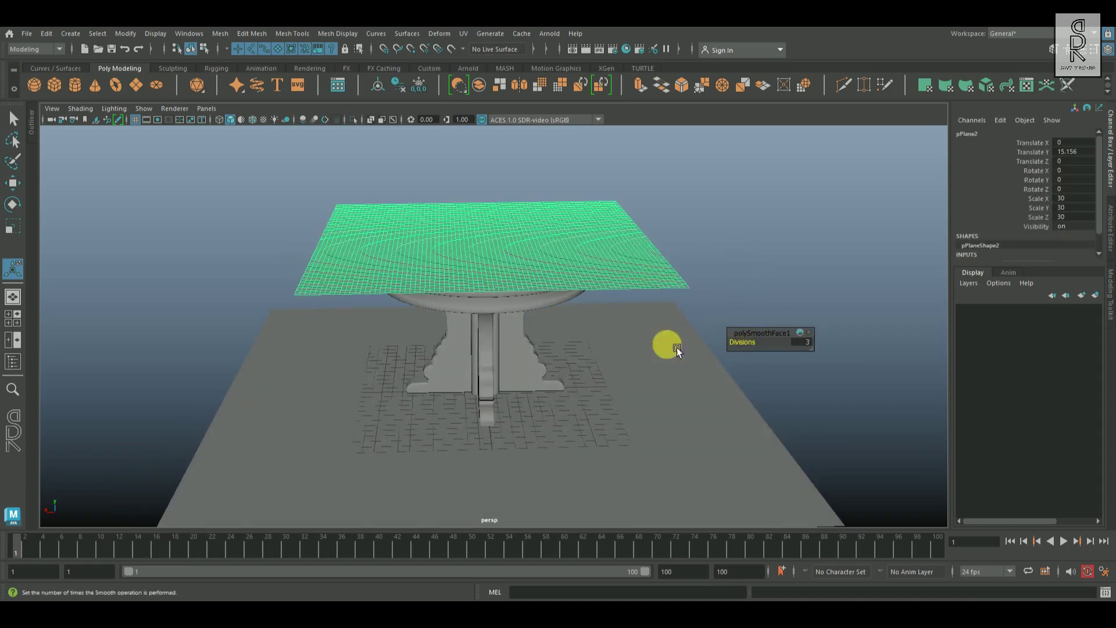
{"action": "left_click", "coordinate": [49, 51]}
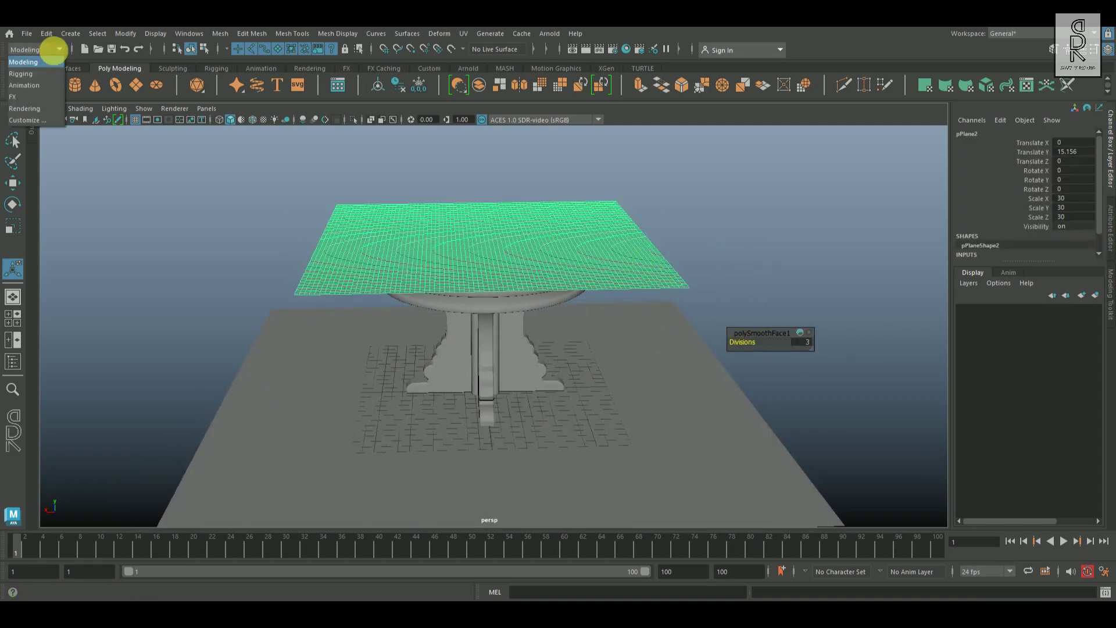
{"action": "left_click", "coordinate": [26, 97]}
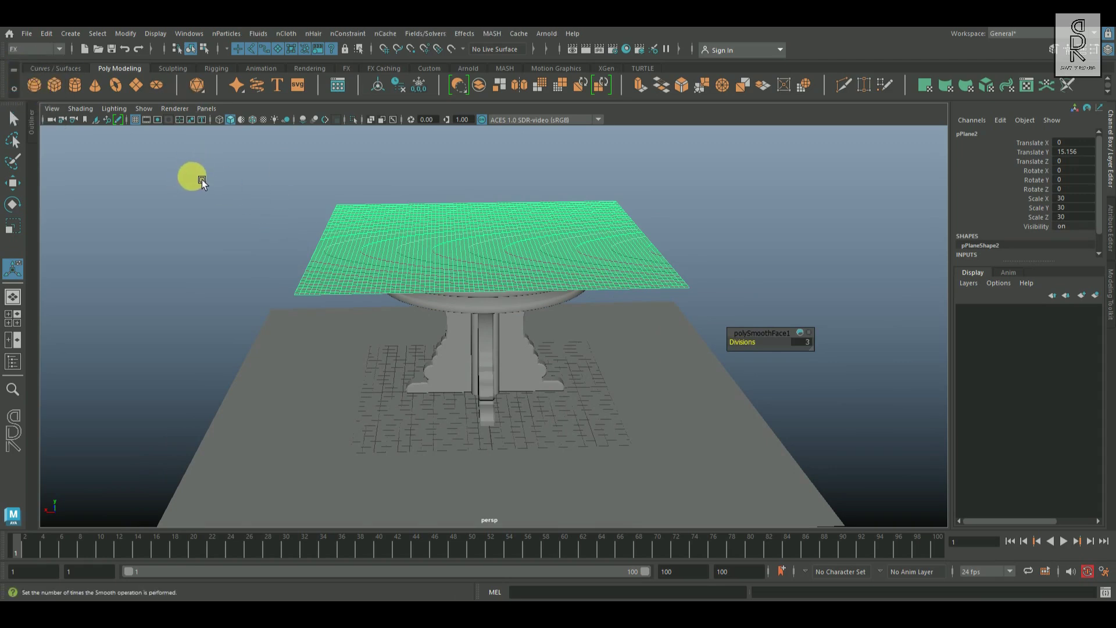
{"action": "left_click", "coordinate": [285, 35]}
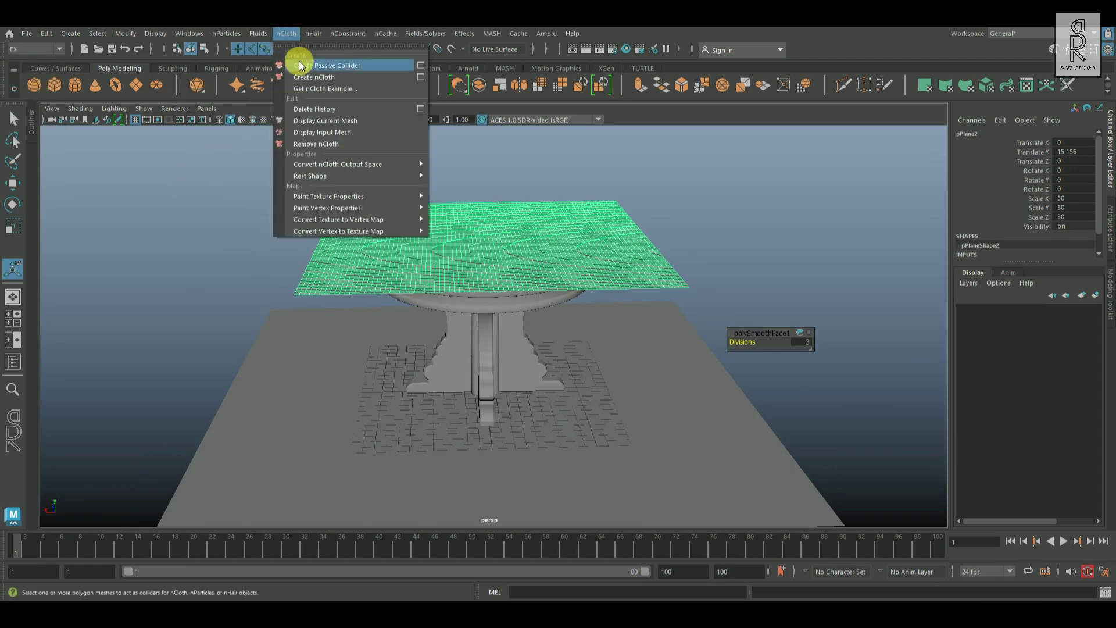
{"action": "left_click", "coordinate": [316, 82]}
Make the table parts and the floor plane passive colliders for the cloth.
{"action": "left_click_drag", "start_coordinate": [711, 328], "coordinate": [733, 313], "text": "alt"}
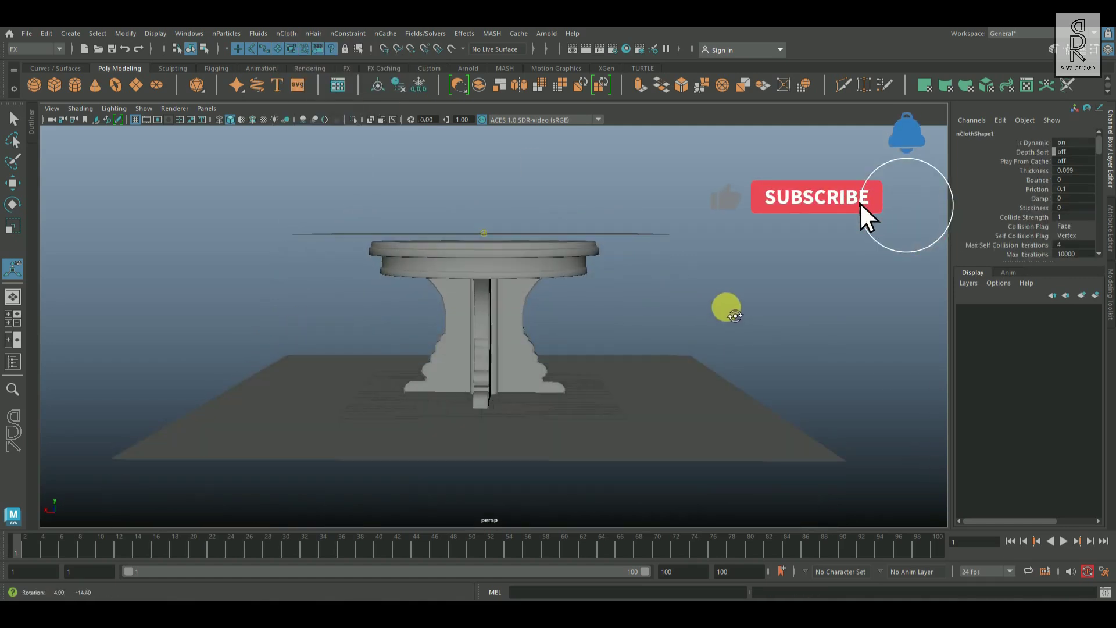
{"action": "left_click_drag", "start_coordinate": [798, 497], "coordinate": [218, 256]}
{"action": "left_click_drag", "start_coordinate": [650, 286], "coordinate": [584, 263], "text": "alt"}
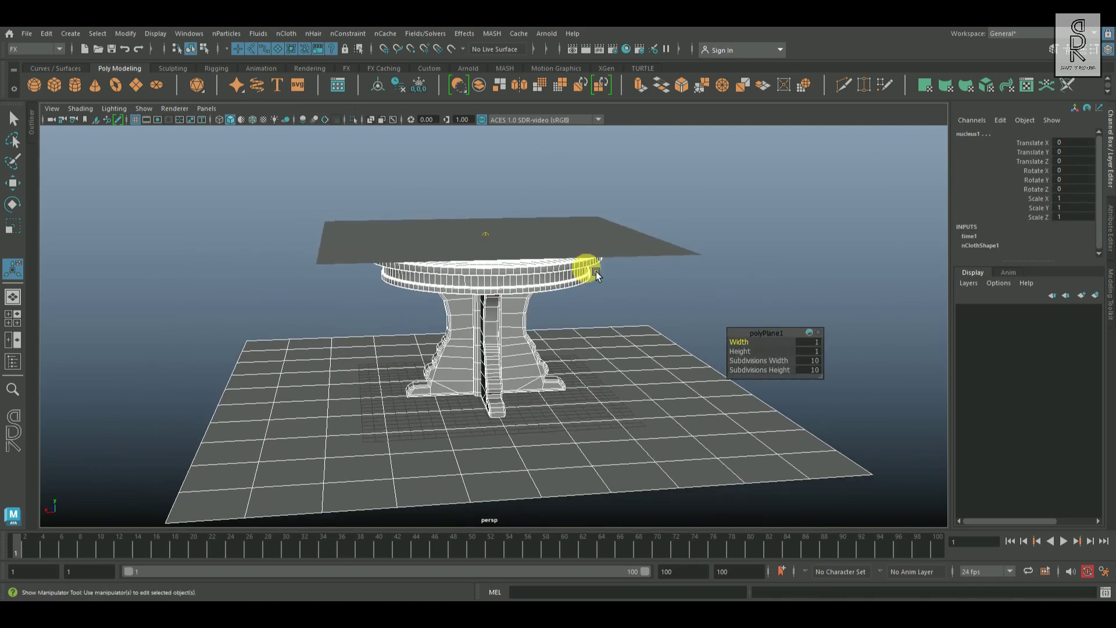
{"action": "left_click", "coordinate": [286, 33]}
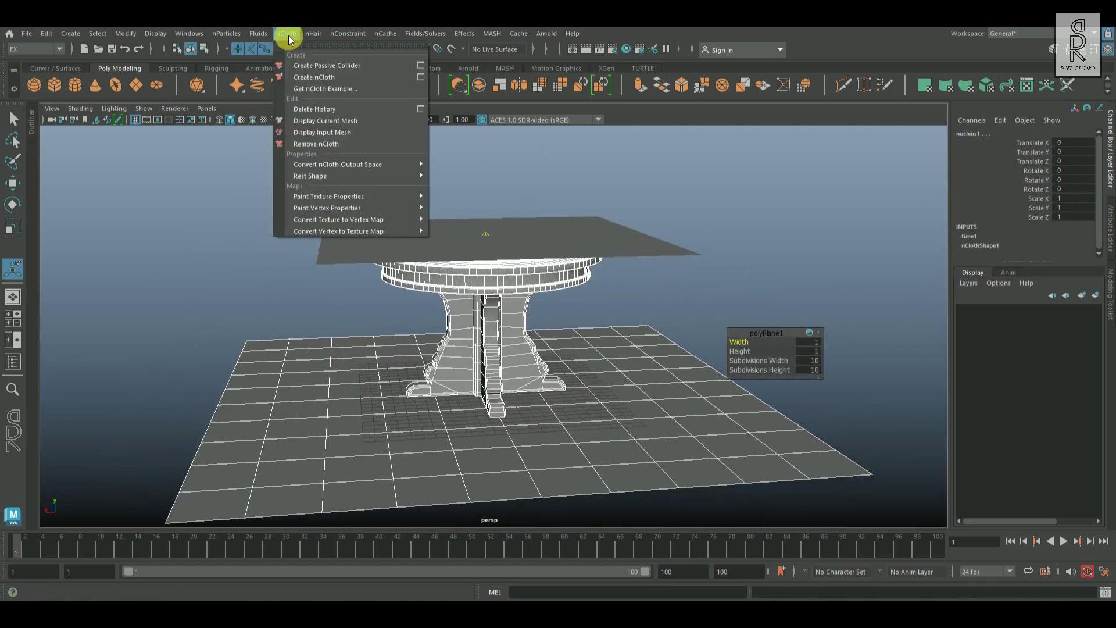
{"action": "left_click", "coordinate": [365, 66]}
{"action": "key", "text": "5"}
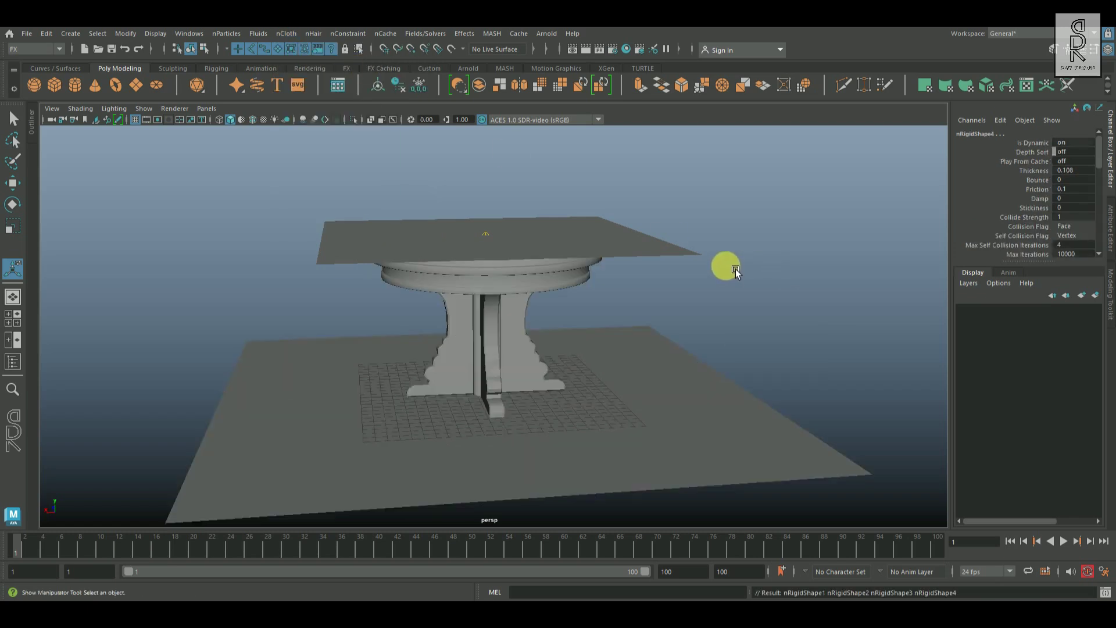
Set the end of the playback range to frame 1000 and turn on Cached Playback.
{"action": "left_click_drag", "start_coordinate": [841, 355], "coordinate": [814, 347], "text": "alt"}
{"action": "double_click", "coordinate": [701, 572]}
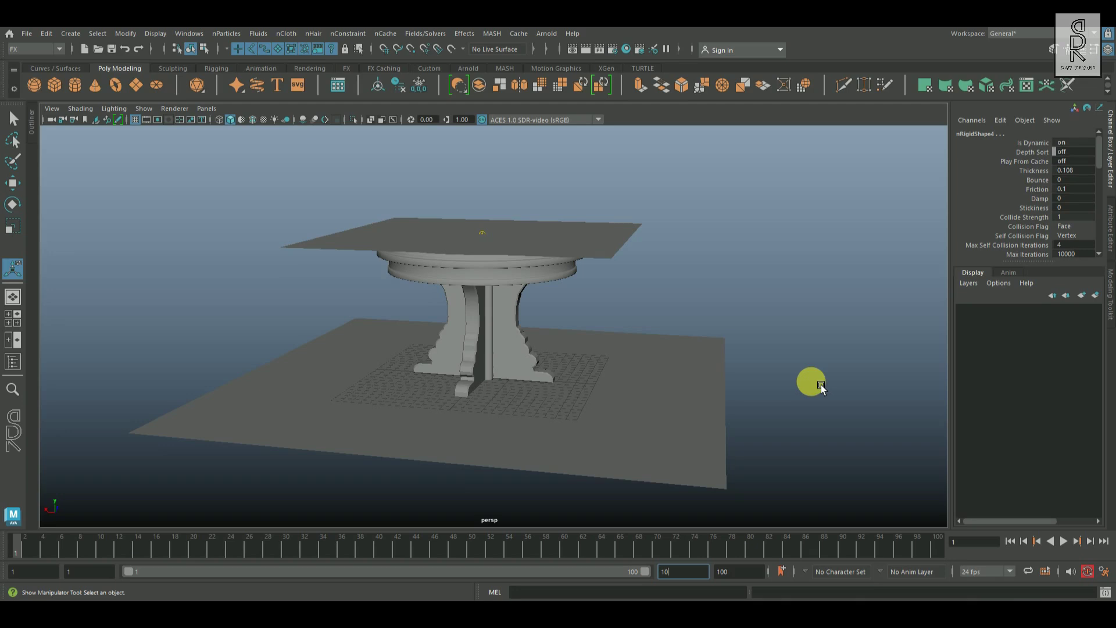
{"action": "key", "text": "Return"}
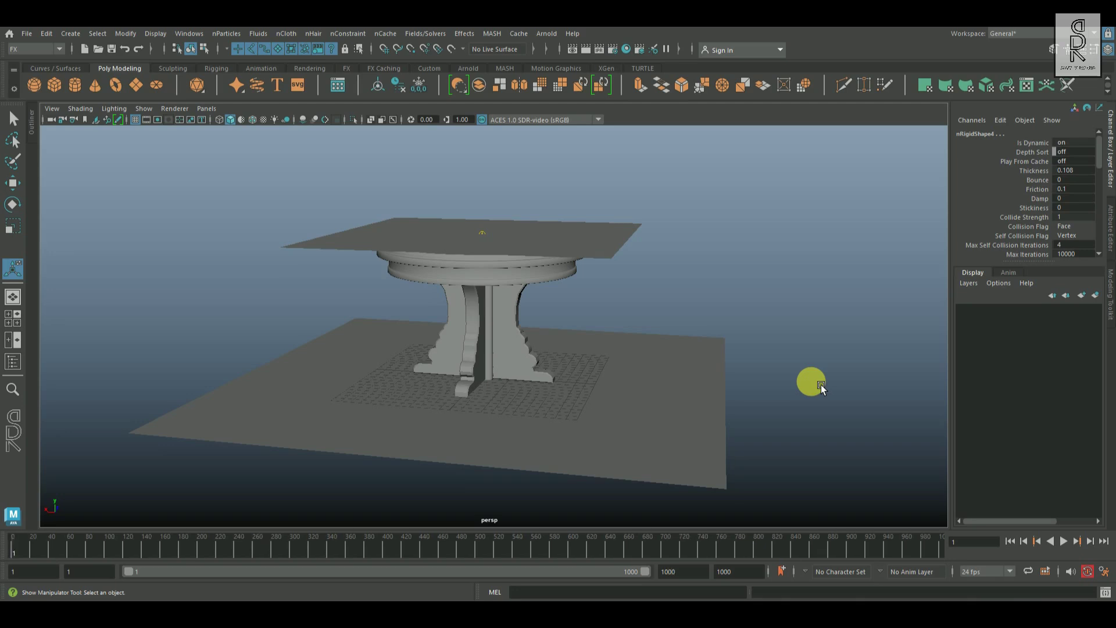
{"action": "left_click", "coordinate": [1052, 575]}
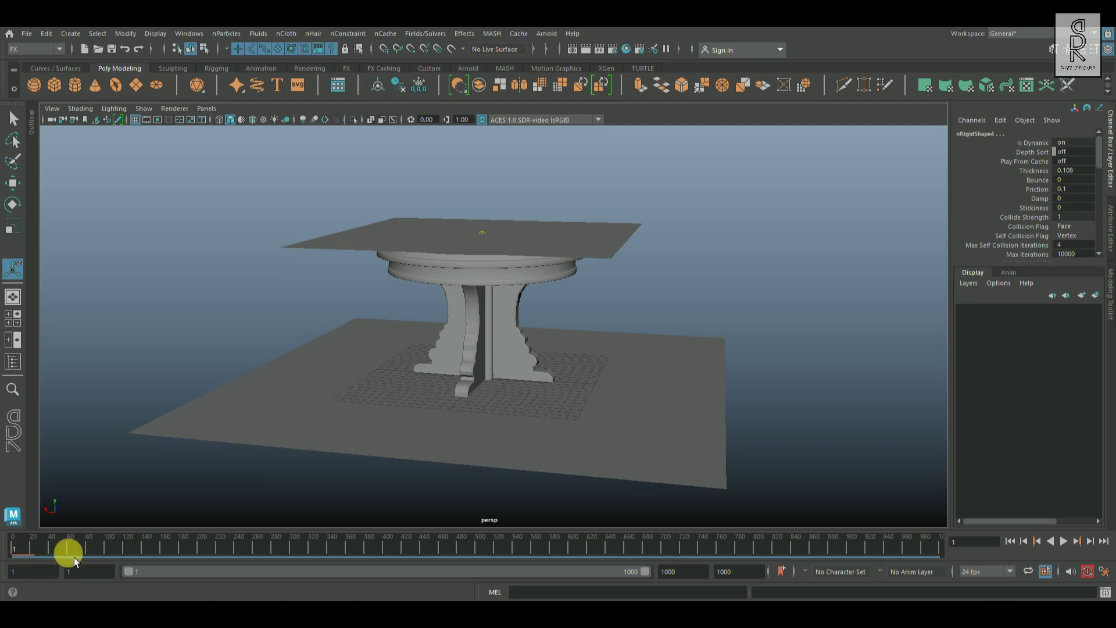
{"action": "left_click_drag", "start_coordinate": [769, 402], "coordinate": [796, 401], "text": "alt"}
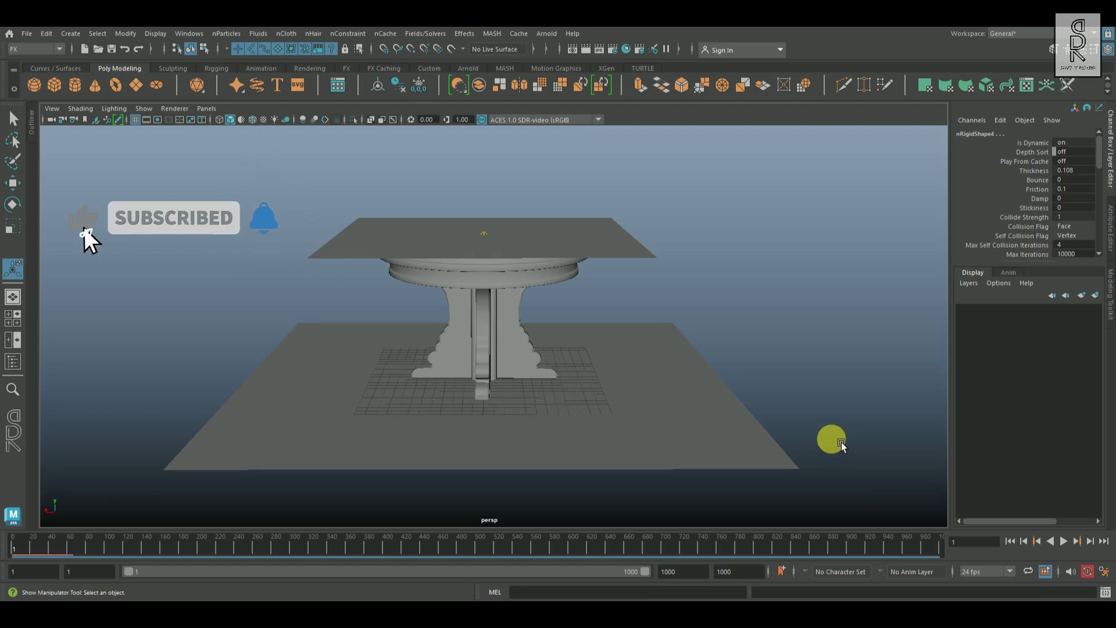
Play the cloth simulation to check how it drapes over the table, and return to frame 1.
{"action": "left_click", "coordinate": [1073, 546]}
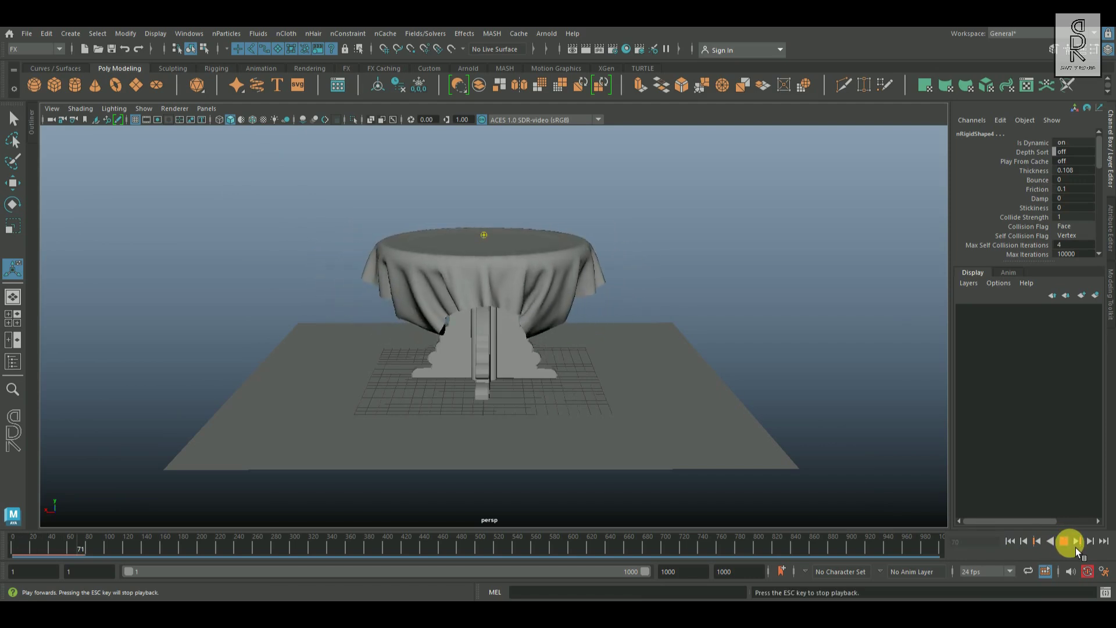
{"action": "left_click", "coordinate": [1076, 547]}
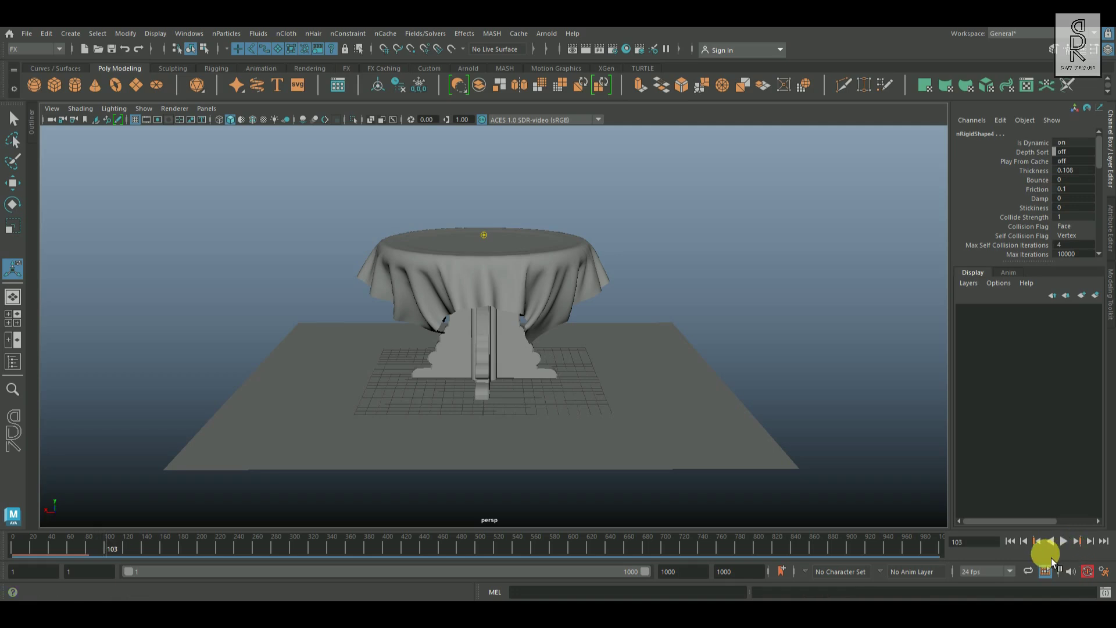
{"action": "left_click", "coordinate": [1014, 546]}
{"action": "left_click_drag", "start_coordinate": [32, 556], "coordinate": [7, 570]}
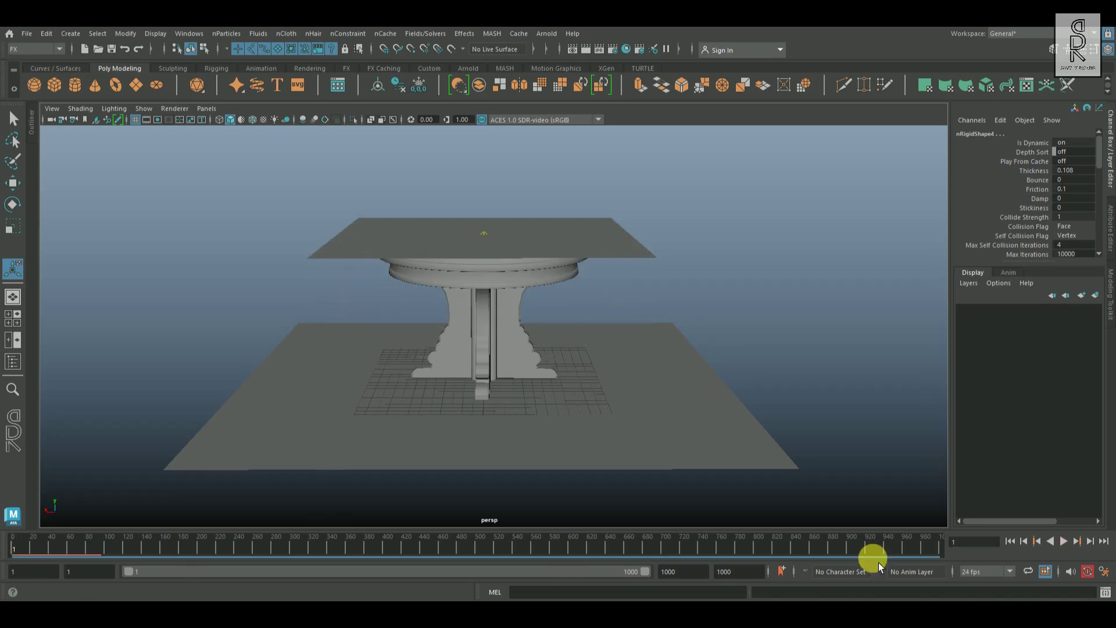
Preview the cloth simulation from frame 1 with Cached Playback off, and turn Cached Playback back on.
{"action": "left_click", "coordinate": [1045, 571]}
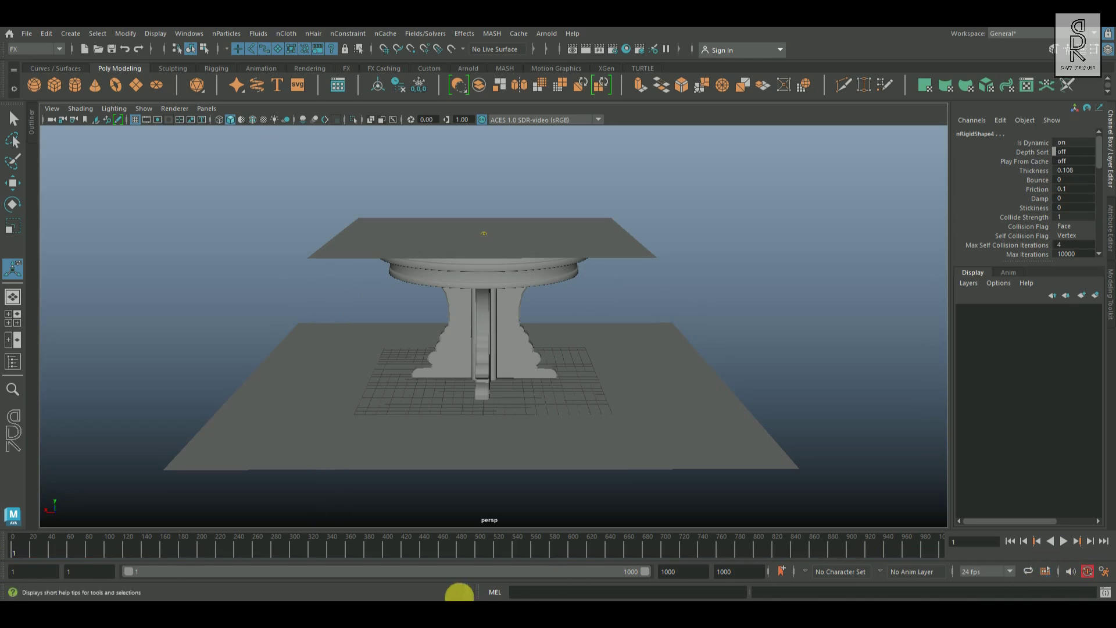
{"action": "left_click_drag", "start_coordinate": [86, 557], "coordinate": [6, 553]}
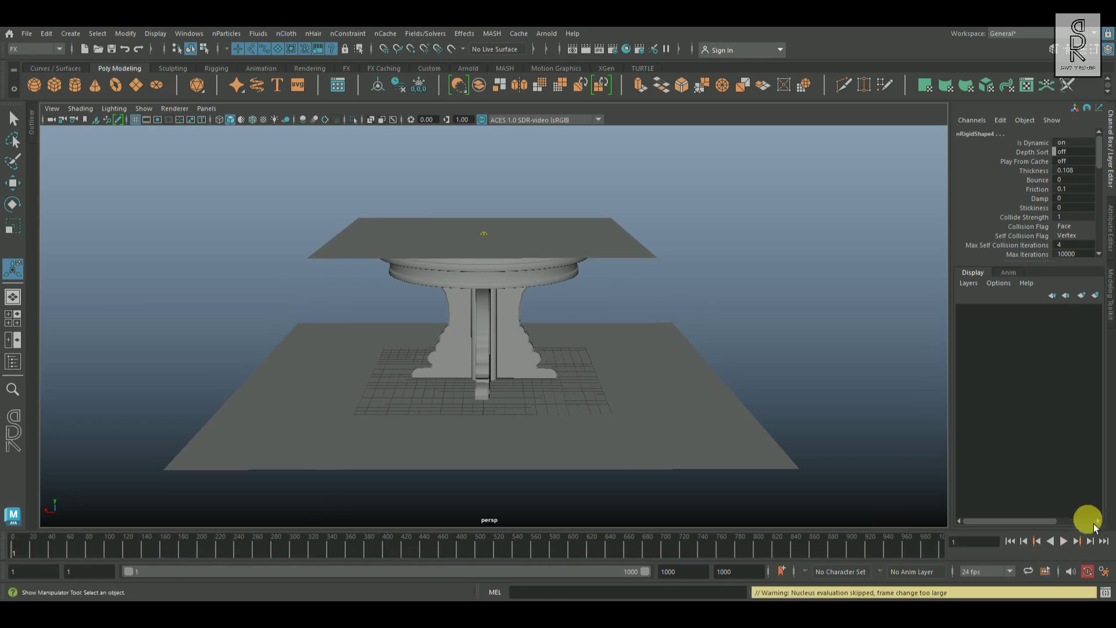
{"action": "left_click", "coordinate": [1068, 549]}
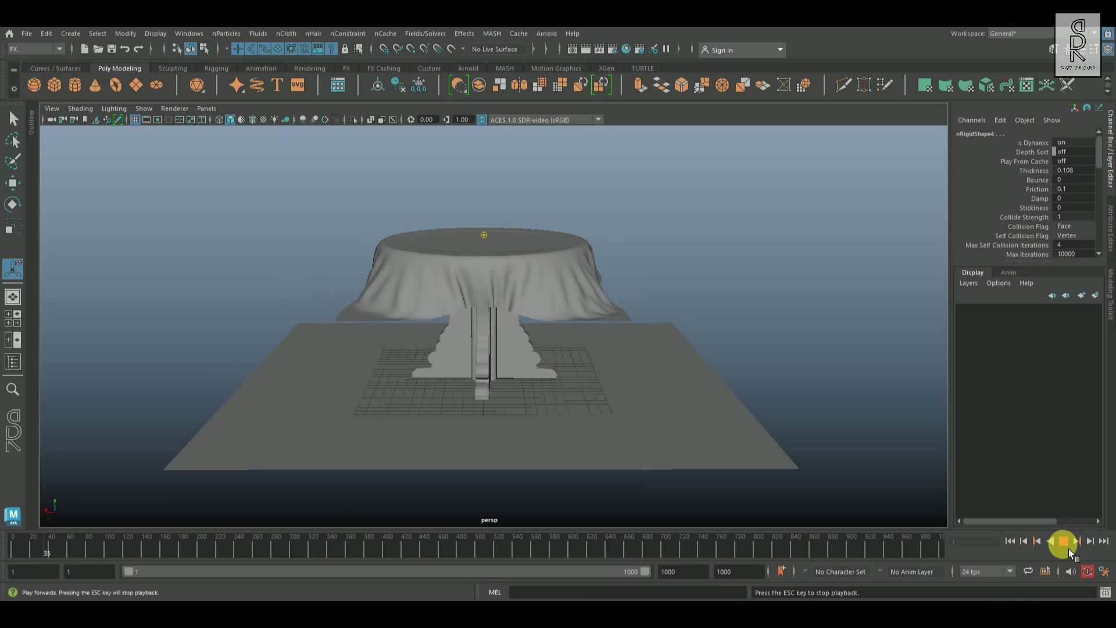
{"action": "left_click", "coordinate": [1068, 549]}
{"action": "left_click_drag", "start_coordinate": [37, 556], "coordinate": [11, 562]}
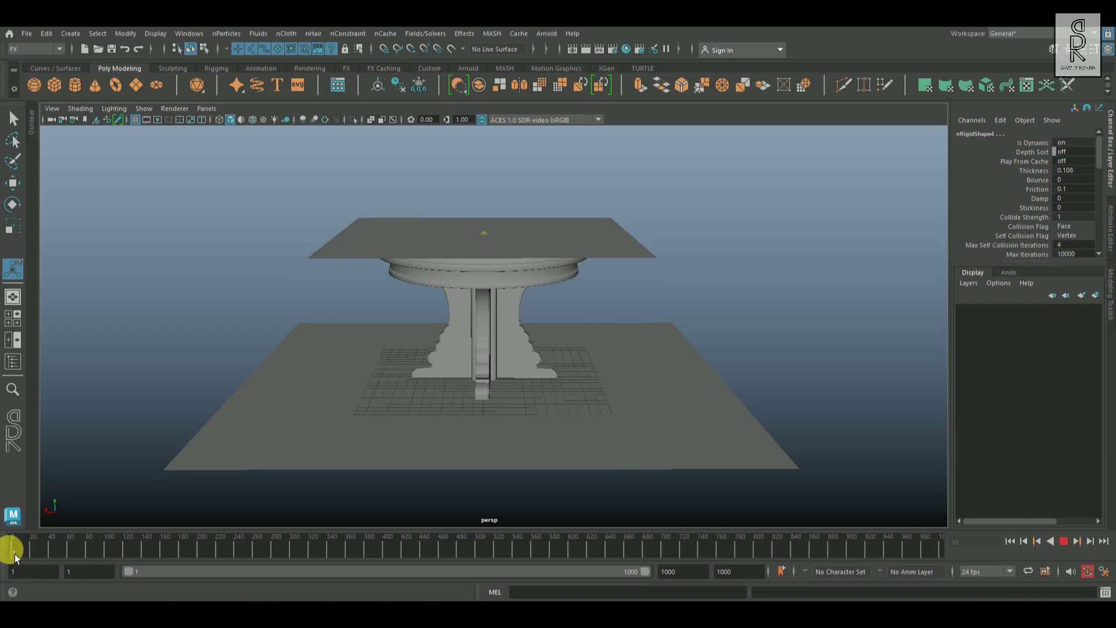
{"action": "left_click", "coordinate": [1054, 574]}
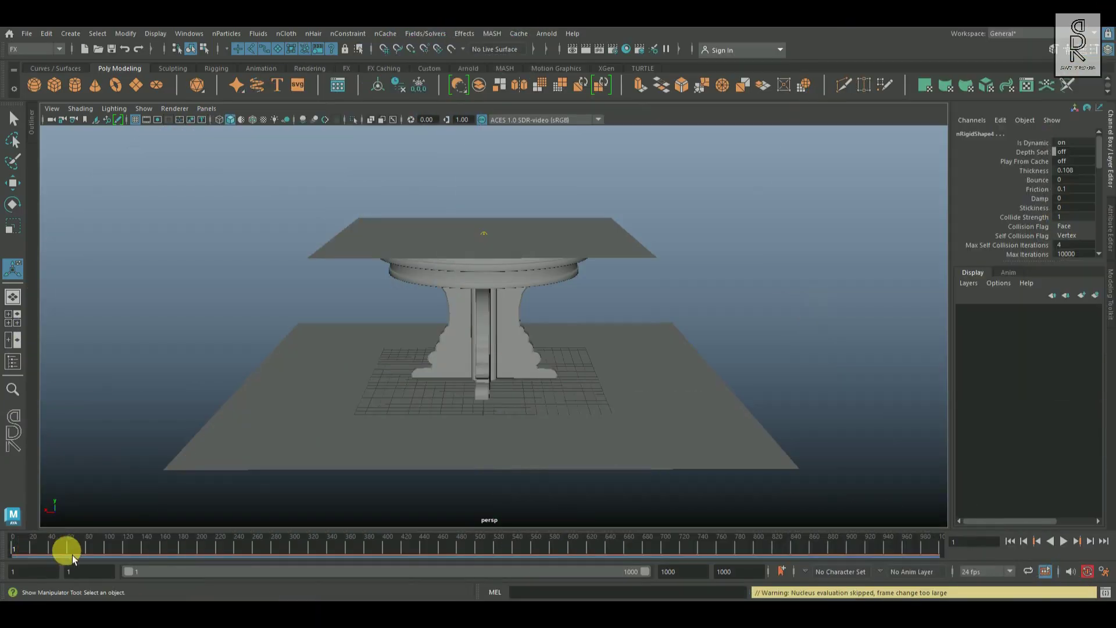
Play the cloth simulation, scrub through the frames to examine the drape from several angles, and return to frame 1.
{"action": "left_click", "coordinate": [1063, 541]}
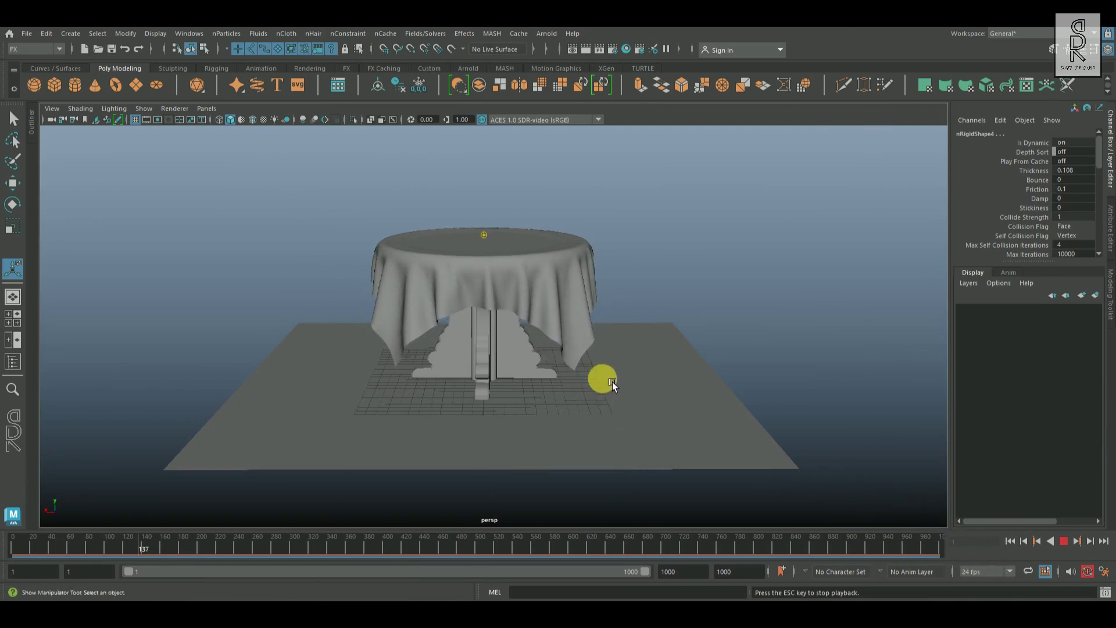
{"action": "left_click", "coordinate": [1063, 540]}
{"action": "left_click_drag", "start_coordinate": [575, 357], "coordinate": [734, 347], "text": "alt"}
{"action": "left_click_drag", "start_coordinate": [146, 539], "coordinate": [145, 571]}
{"action": "left_click_drag", "start_coordinate": [377, 479], "coordinate": [568, 348], "text": "alt"}
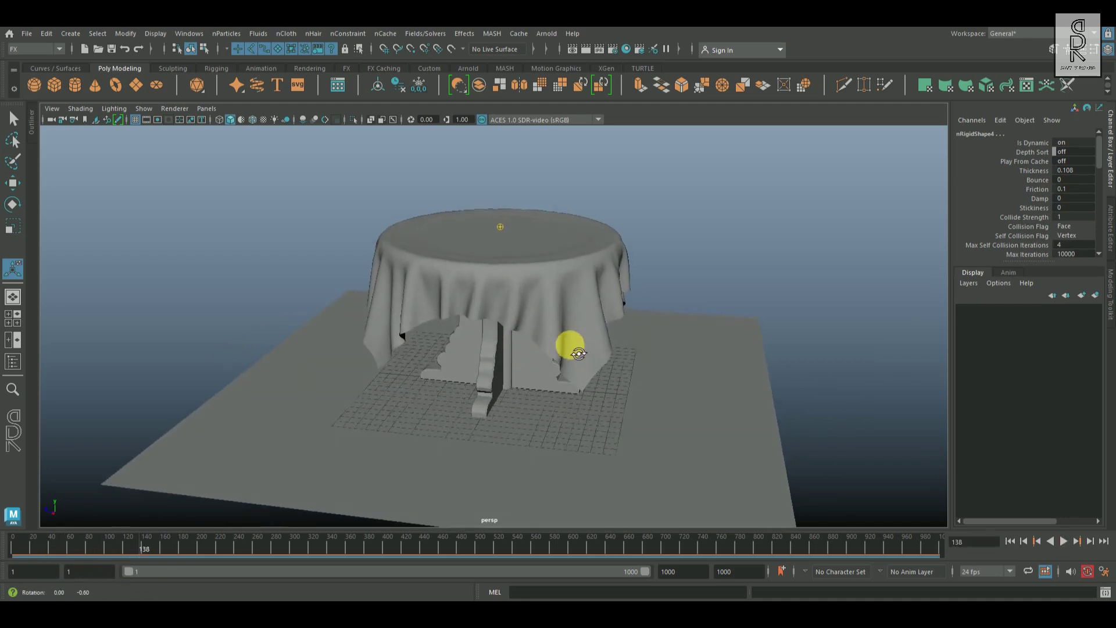
{"action": "left_click_drag", "start_coordinate": [75, 552], "coordinate": [128, 559]}
{"action": "left_click_drag", "start_coordinate": [378, 423], "coordinate": [525, 325], "text": "alt"}
{"action": "left_click_drag", "start_coordinate": [160, 546], "coordinate": [13, 547]}
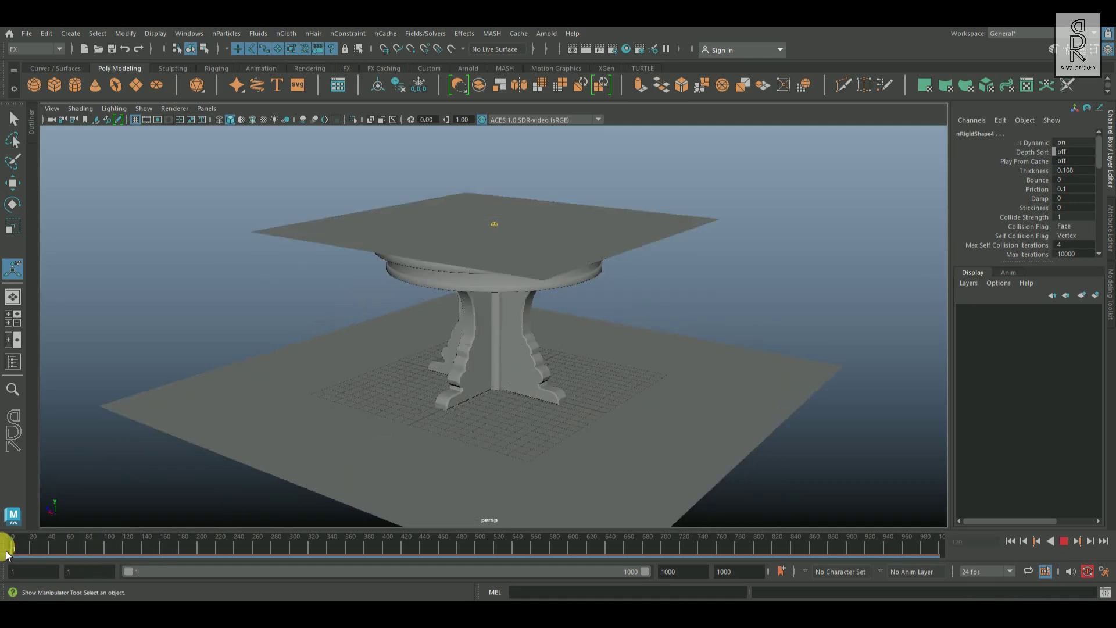
Replace the tablecloth's nCloth shape attributes with the silk preset, and deselect the cloth.
{"action": "left_click", "coordinate": [697, 221]}
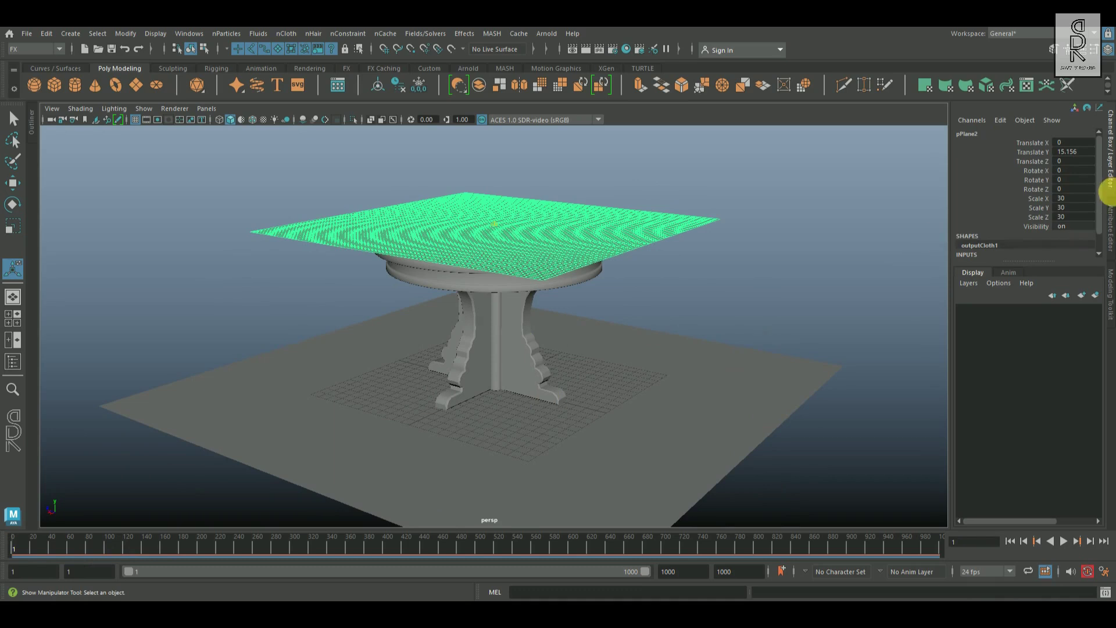
{"action": "left_click", "coordinate": [1110, 226]}
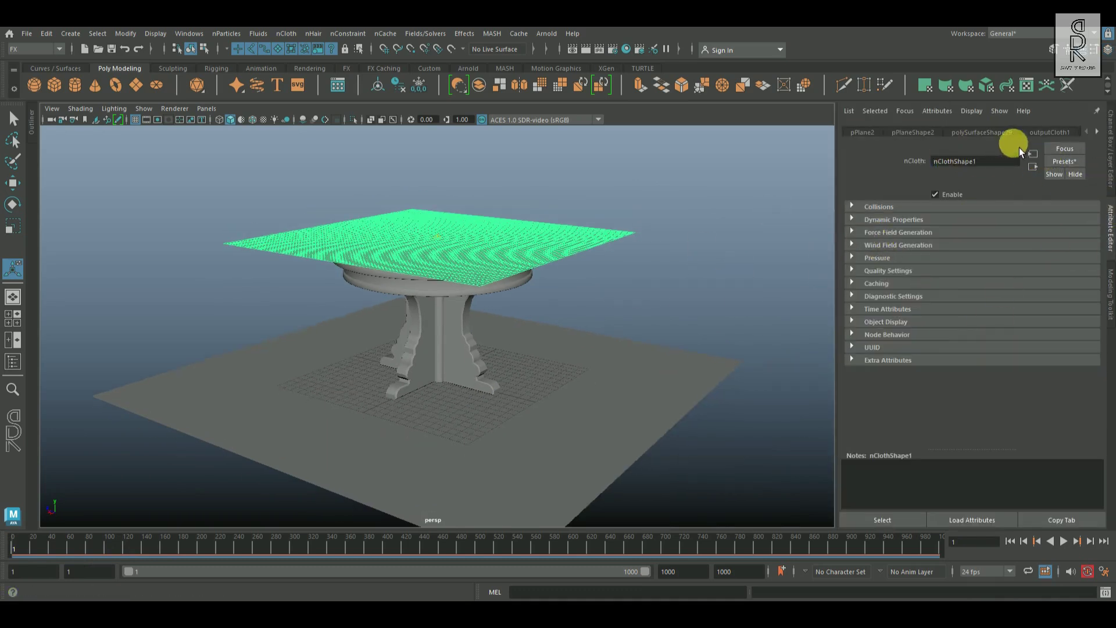
{"action": "left_click", "coordinate": [1097, 132]}
{"action": "left_click", "coordinate": [1097, 132]}
{"action": "left_click", "coordinate": [1097, 132]}
{"action": "left_click", "coordinate": [1097, 132]}
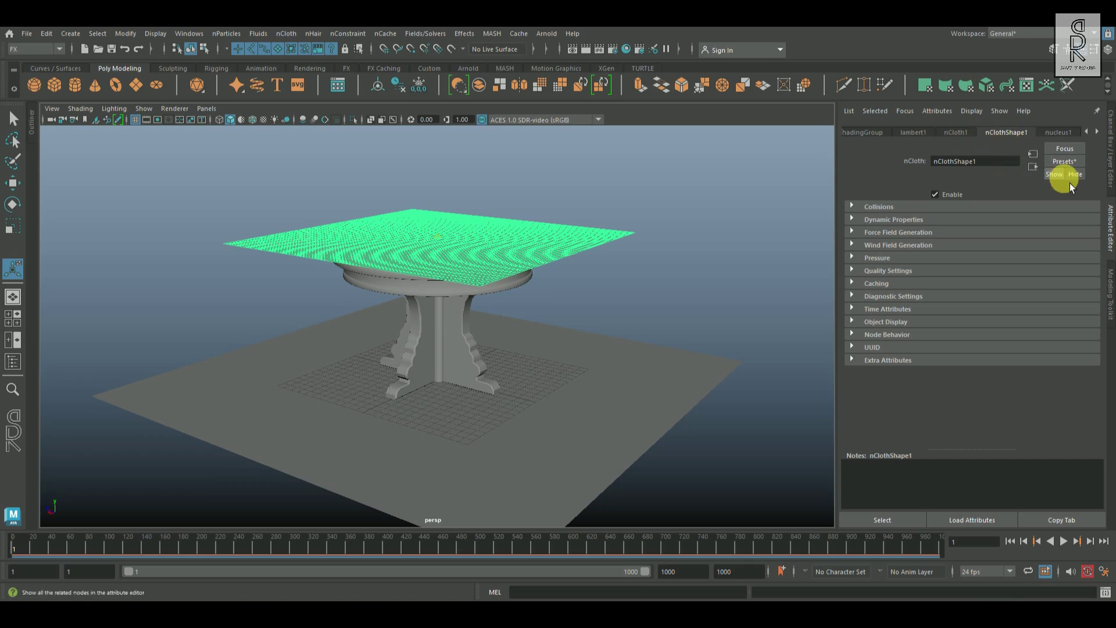
{"action": "left_click", "coordinate": [1065, 161]}
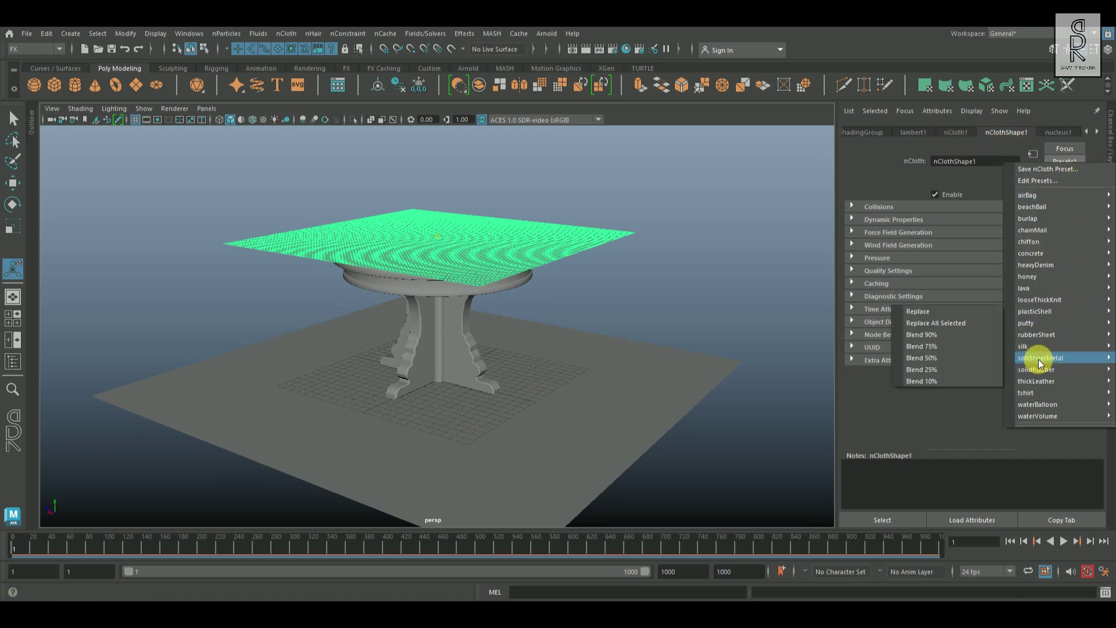
{"action": "mouse_move", "coordinate": [1070, 383]}
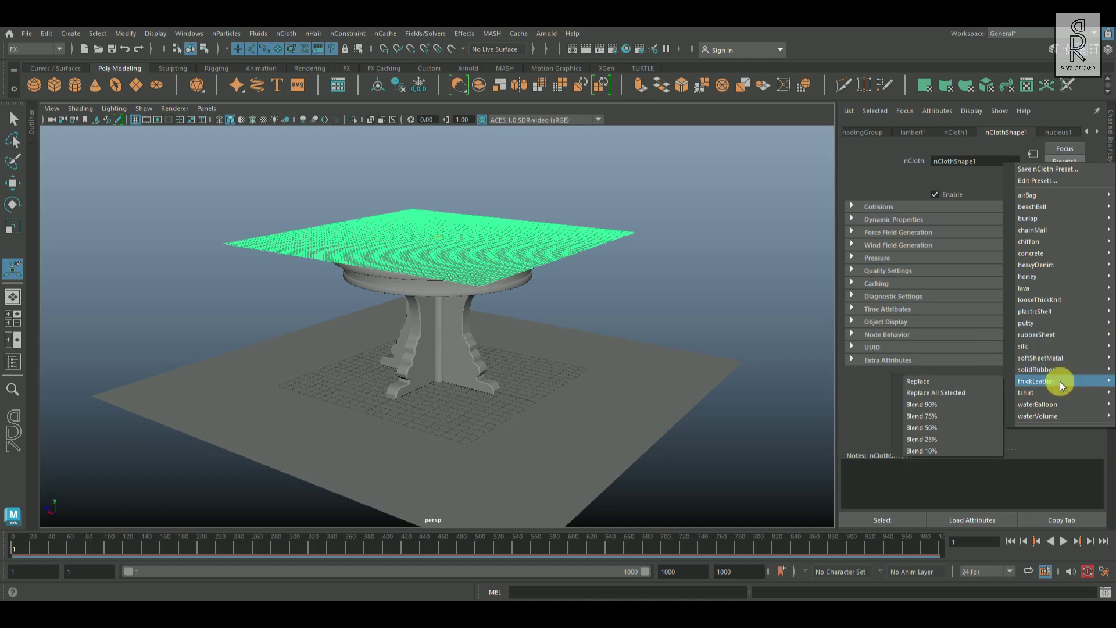
{"action": "mouse_move", "coordinate": [1094, 364]}
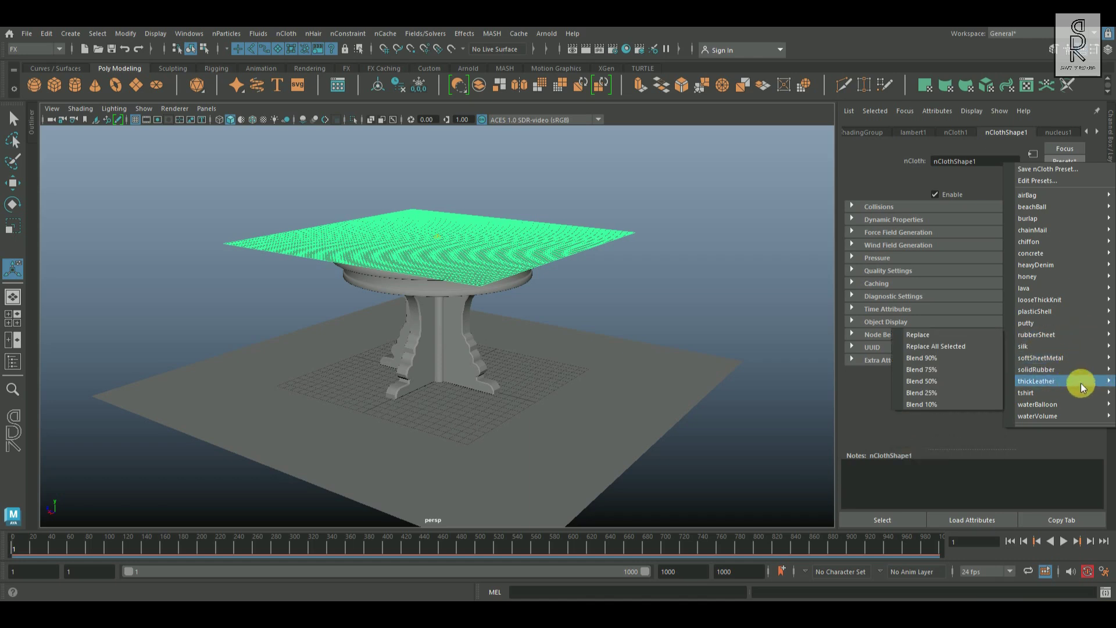
{"action": "mouse_move", "coordinate": [1054, 344]}
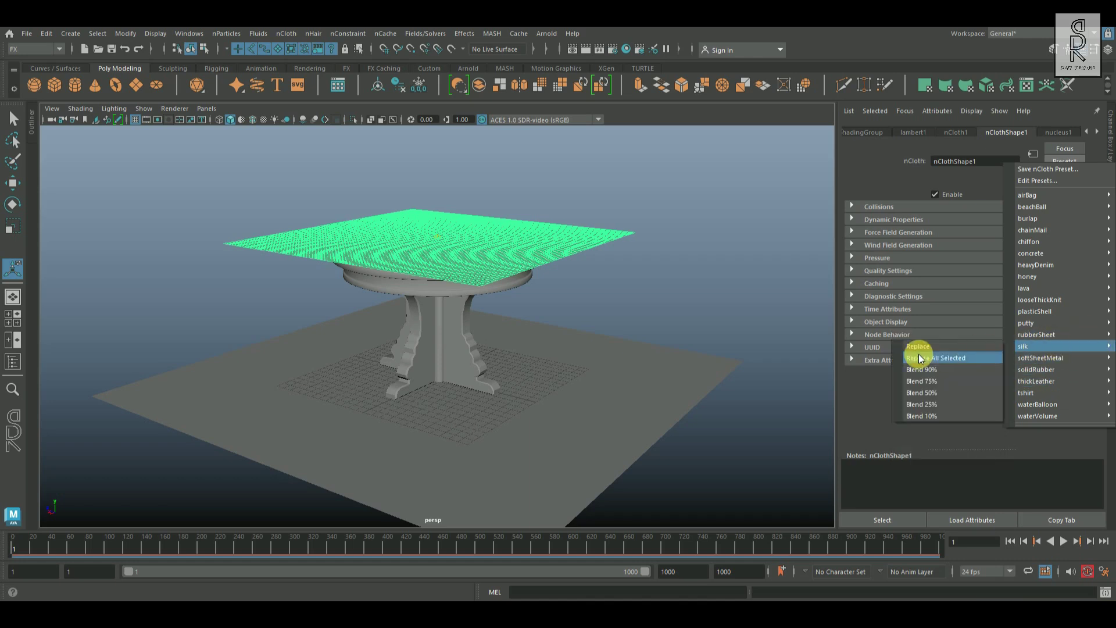
{"action": "left_click", "coordinate": [958, 347]}
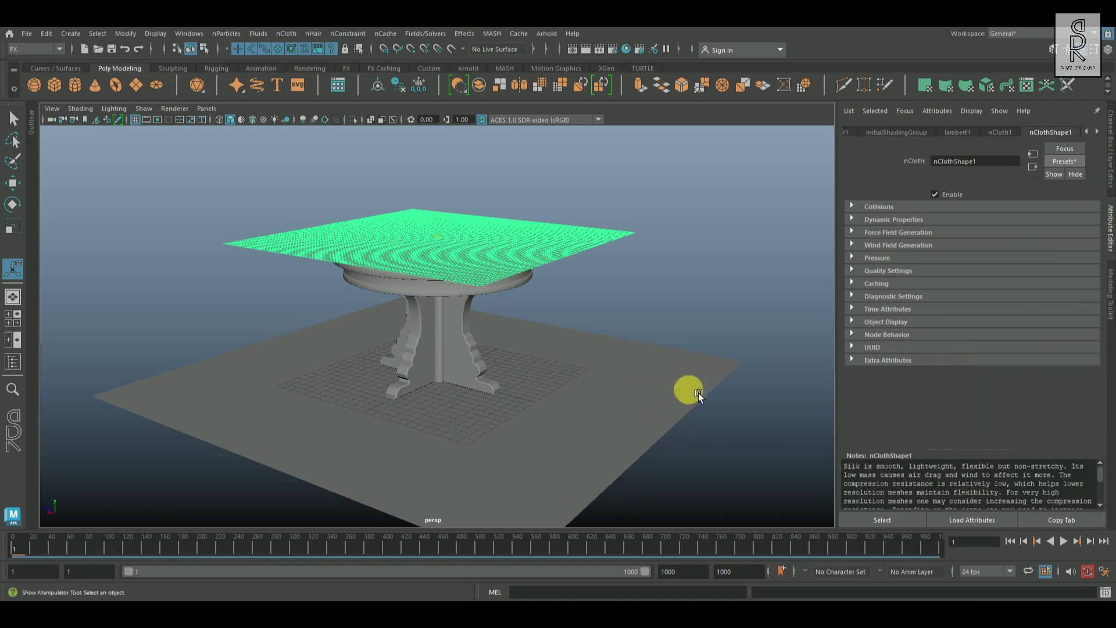
{"action": "left_click", "coordinate": [698, 303]}
Play the silk cloth simulation, check the drape at different frames, and stay at frame 910.
{"action": "left_click", "coordinate": [1063, 541]}
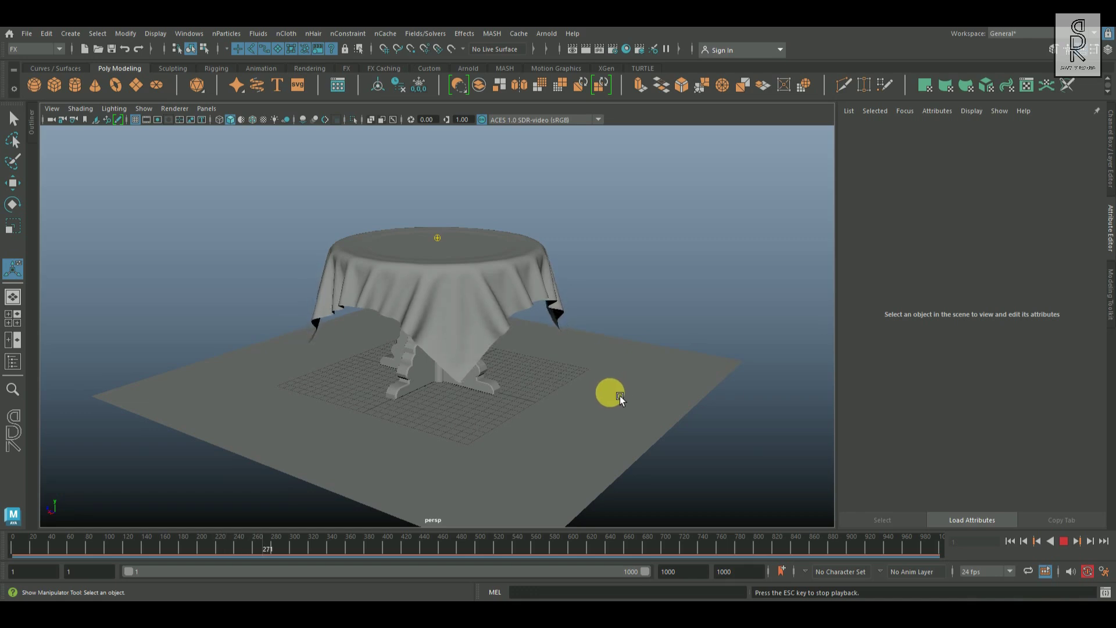
{"action": "left_click", "coordinate": [1064, 541]}
{"action": "left_click_drag", "start_coordinate": [320, 557], "coordinate": [898, 551]}
{"action": "left_click_drag", "start_coordinate": [500, 401], "coordinate": [663, 489], "text": "alt"}
{"action": "left_click_drag", "start_coordinate": [734, 552], "coordinate": [599, 561]}
{"action": "left_click_drag", "start_coordinate": [724, 562], "coordinate": [860, 555]}
{"action": "left_click_drag", "start_coordinate": [648, 478], "coordinate": [467, 344], "text": "alt"}
Duplicate the draped tablecloth and move the copy beside the table along X to about 36.4.
{"action": "left_click", "coordinate": [518, 327]}
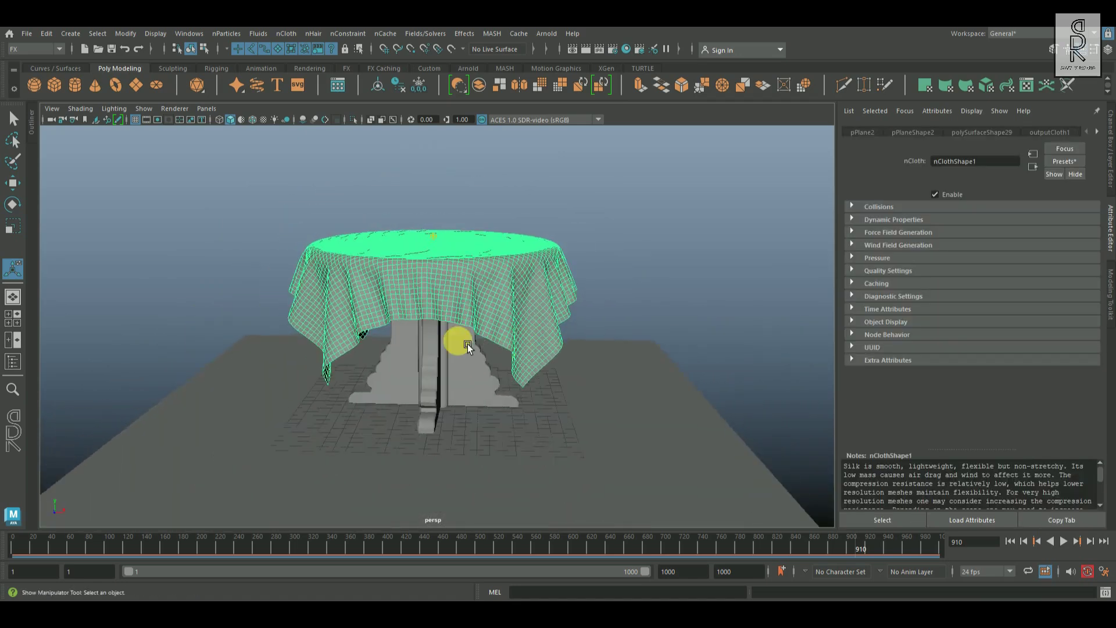
{"action": "left_click", "coordinate": [1108, 164]}
{"action": "left_click", "coordinate": [12, 182]}
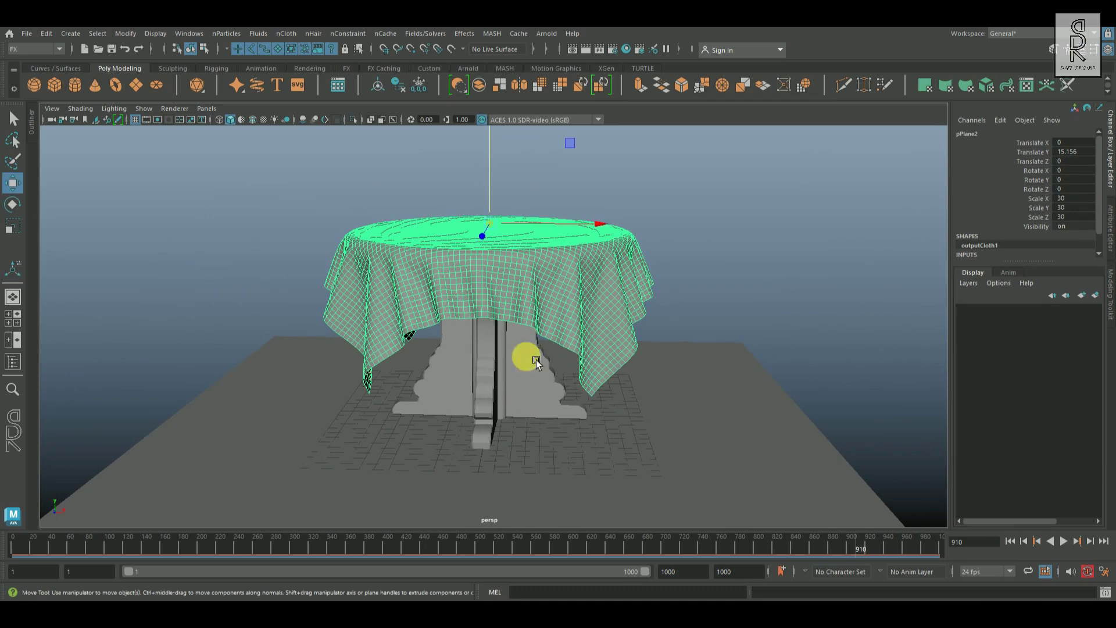
{"action": "scroll", "coordinate": [803, 356], "scroll_direction": "down", "scroll_amount": 3}
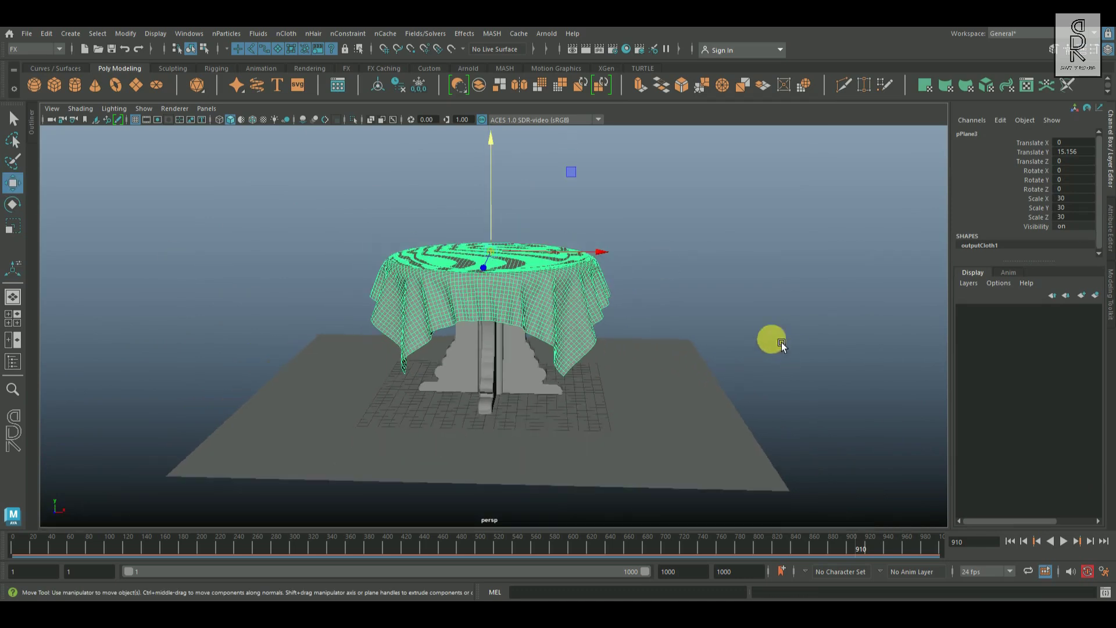
{"action": "left_click_drag", "start_coordinate": [602, 253], "coordinate": [954, 294]}
{"action": "left_click_drag", "start_coordinate": [705, 364], "coordinate": [456, 300], "text": "alt"}
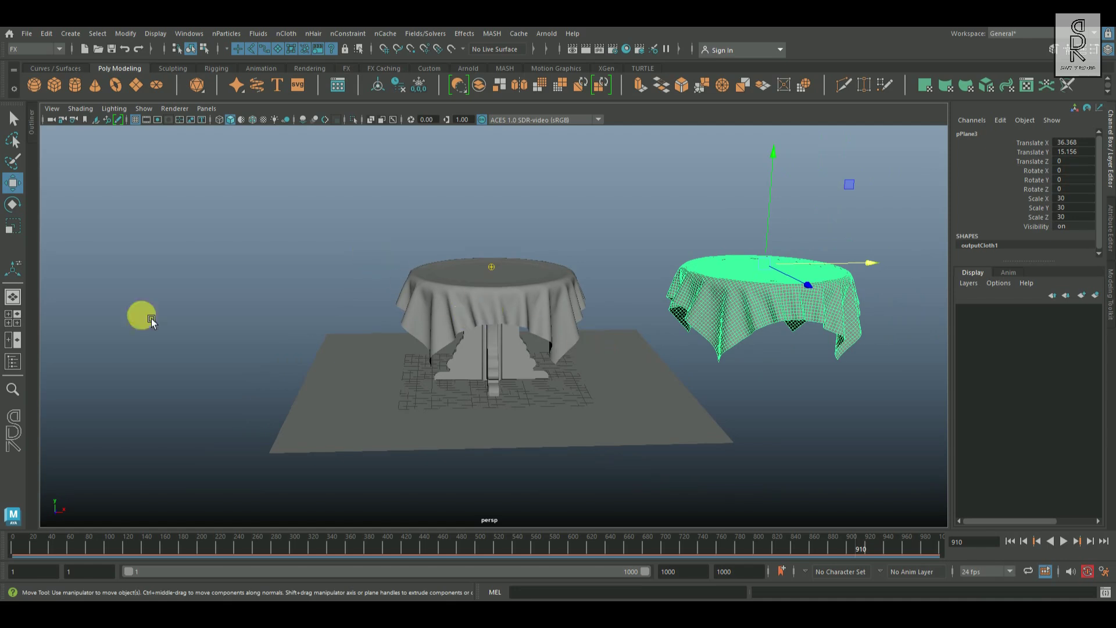
Hide the original simulated tablecloth on the table.
{"action": "left_click", "coordinate": [499, 290]}
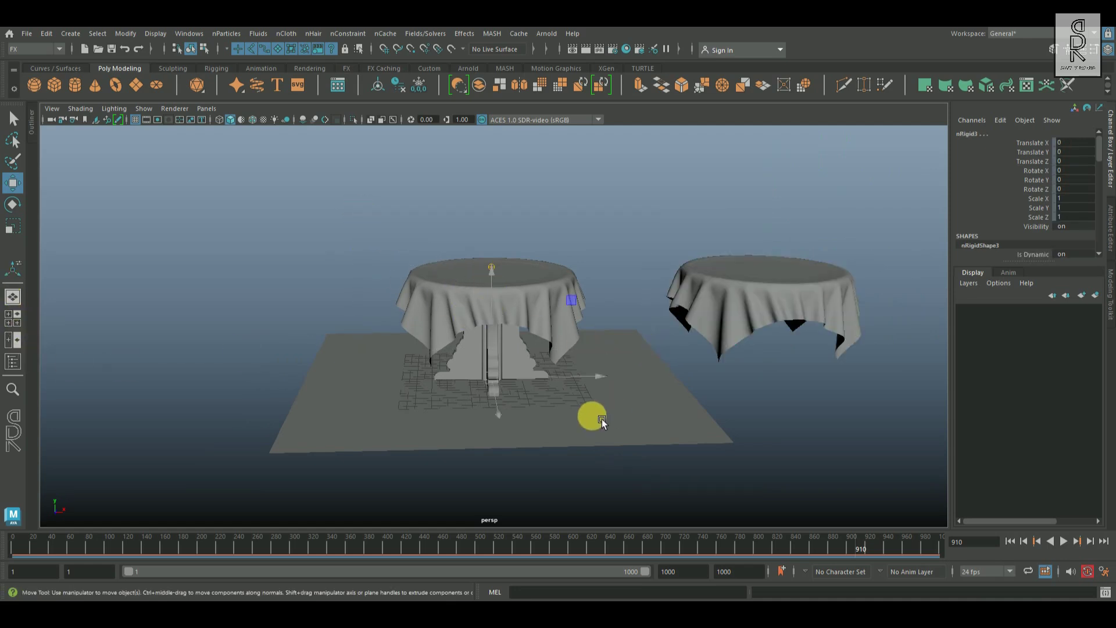
{"action": "left_click", "coordinate": [591, 354]}
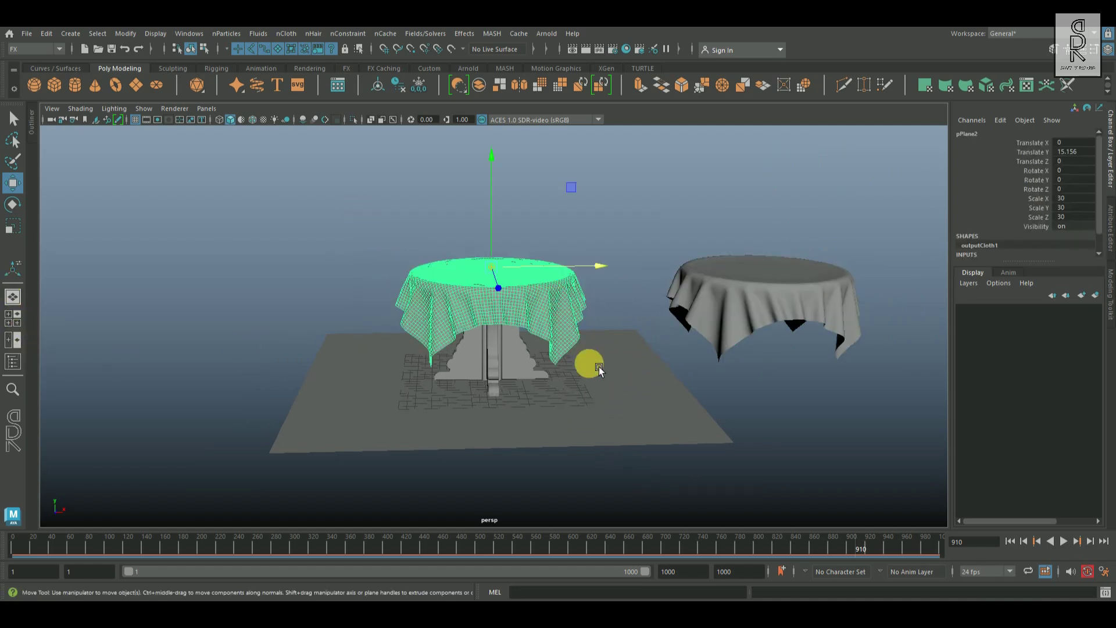
{"action": "key", "text": "ctrl+h"}
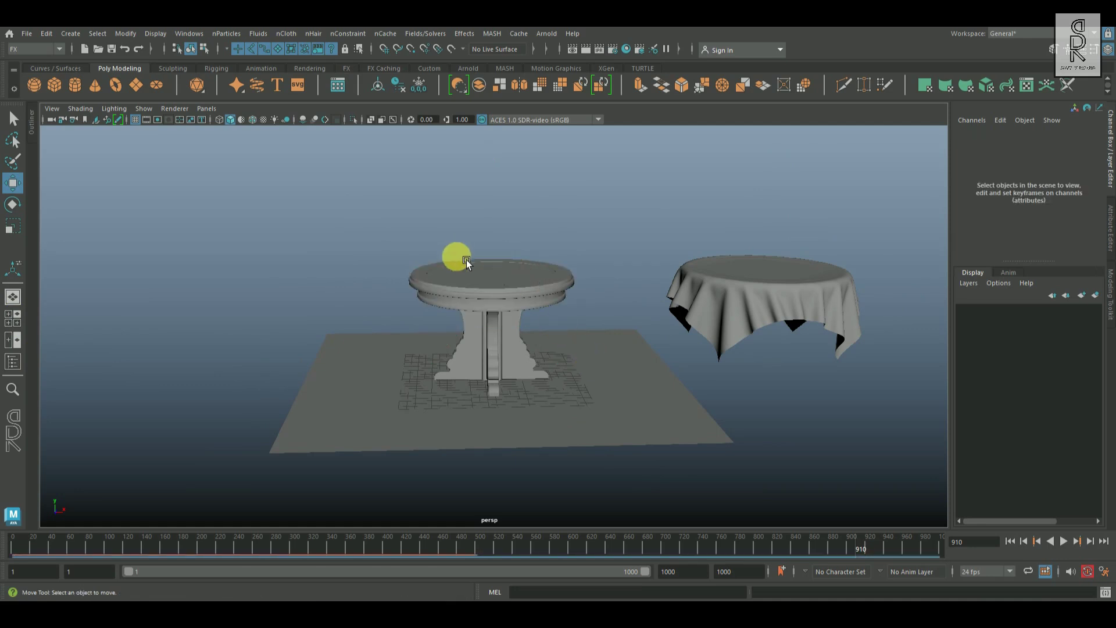
Place the tablecloth copy over the table by setting its Translate X to 0.
{"action": "left_click", "coordinate": [778, 299]}
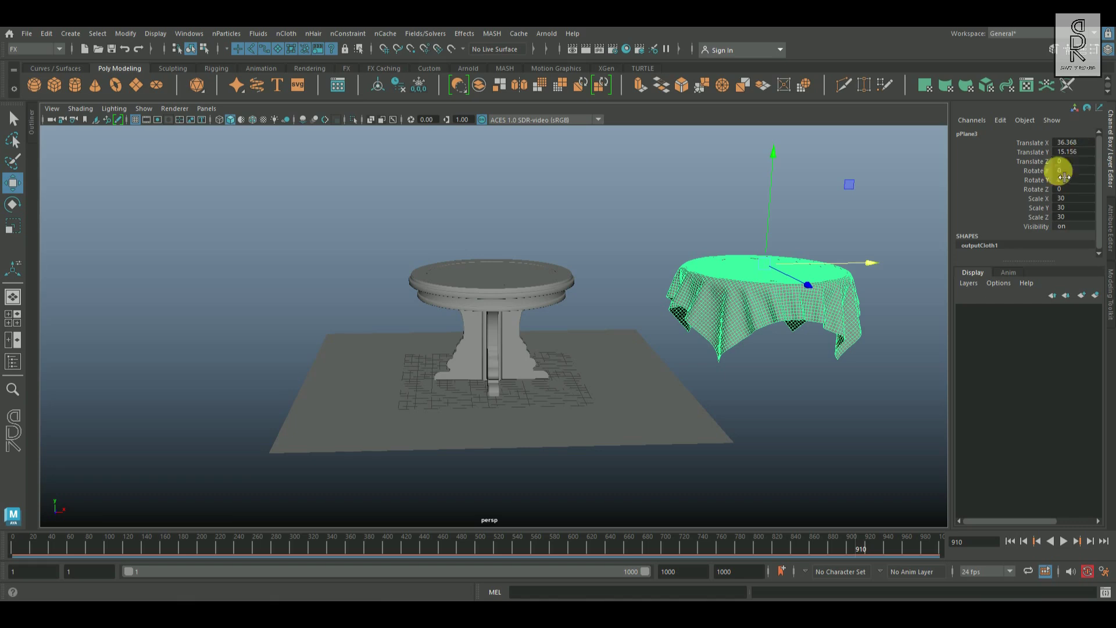
{"action": "left_click_drag", "start_coordinate": [872, 264], "coordinate": [858, 264]}
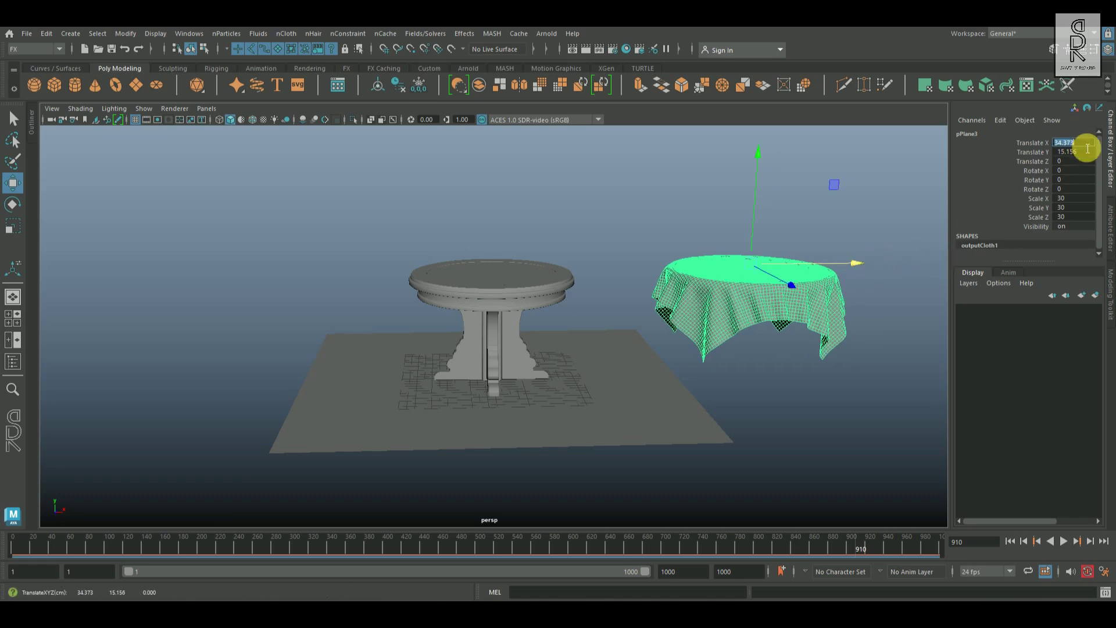
{"action": "type", "text": "0"}
{"action": "key", "text": "Return"}
{"action": "left_click", "coordinate": [697, 352]}
{"action": "scroll", "coordinate": [655, 369], "scroll_direction": "up", "scroll_amount": 5}
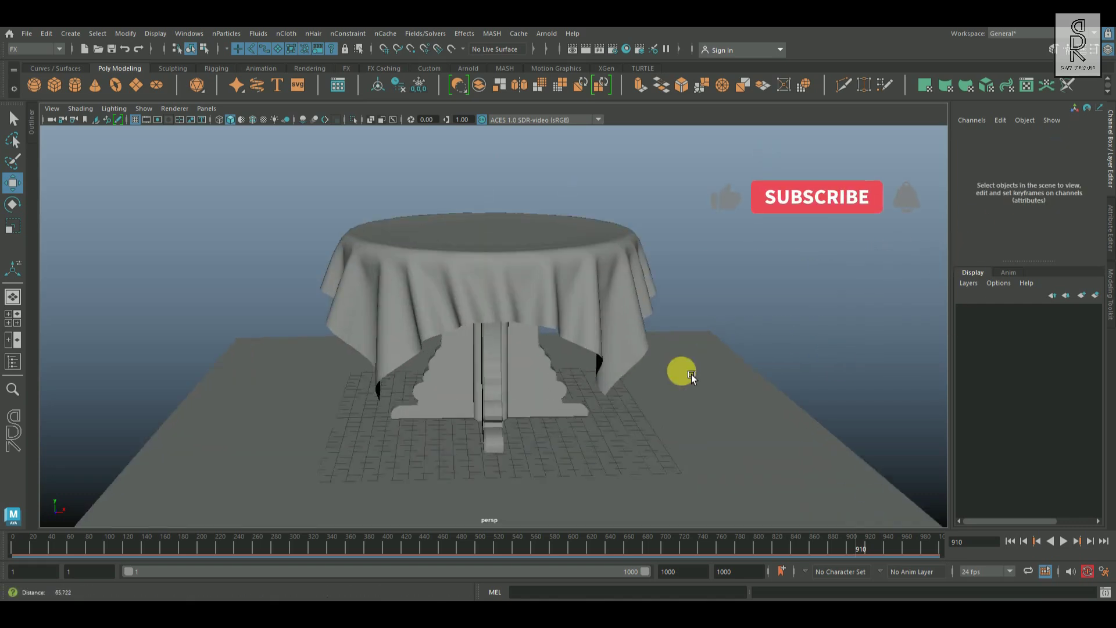
{"action": "left_click_drag", "start_coordinate": [608, 354], "coordinate": [662, 400], "text": "alt"}
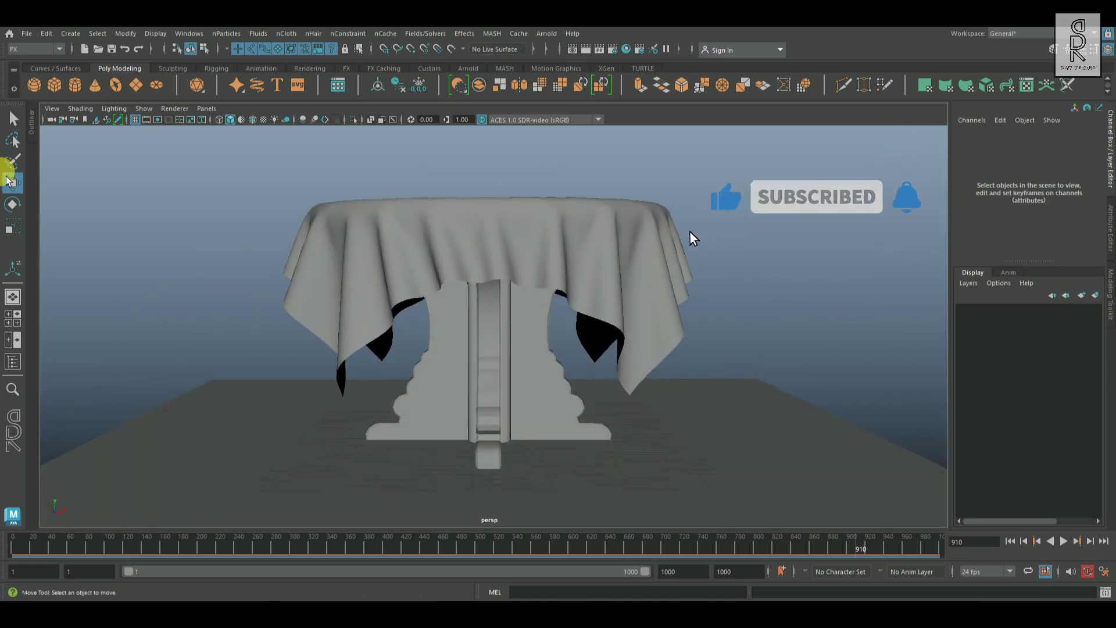
Extrude the tablecloth copy's faces with a thickness of 0.03, and return to object mode with nothing selected.
{"action": "left_click", "coordinate": [13, 119]}
{"action": "left_click", "coordinate": [651, 260]}
{"action": "right_click_drag", "start_coordinate": [785, 196], "coordinate": [789, 232], "text": "shift"}
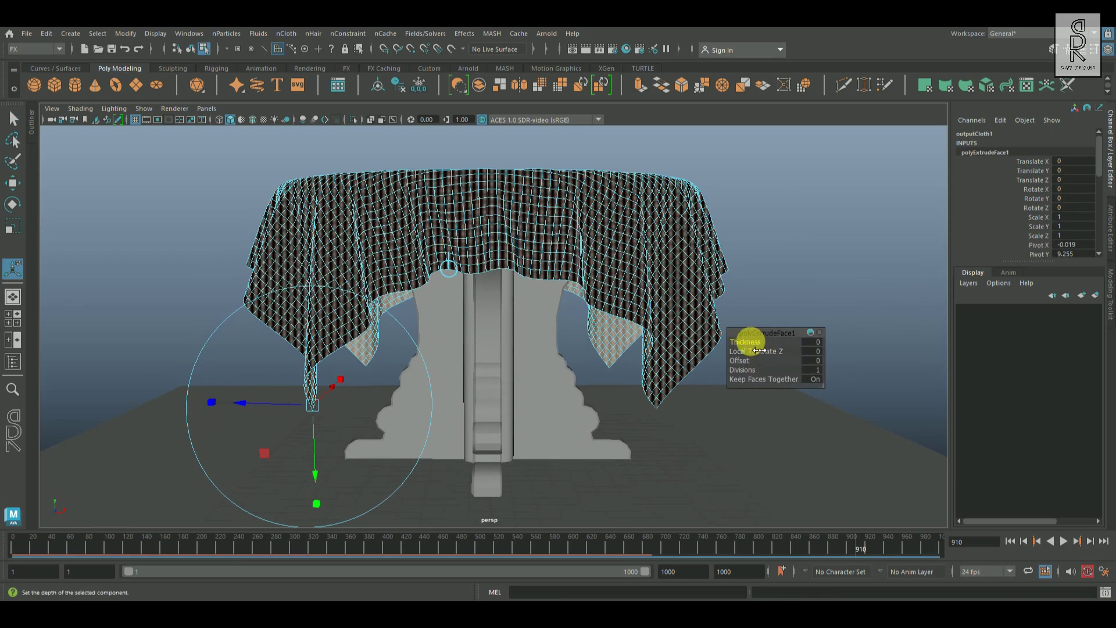
{"action": "left_click_drag", "start_coordinate": [759, 349], "coordinate": [765, 350]}
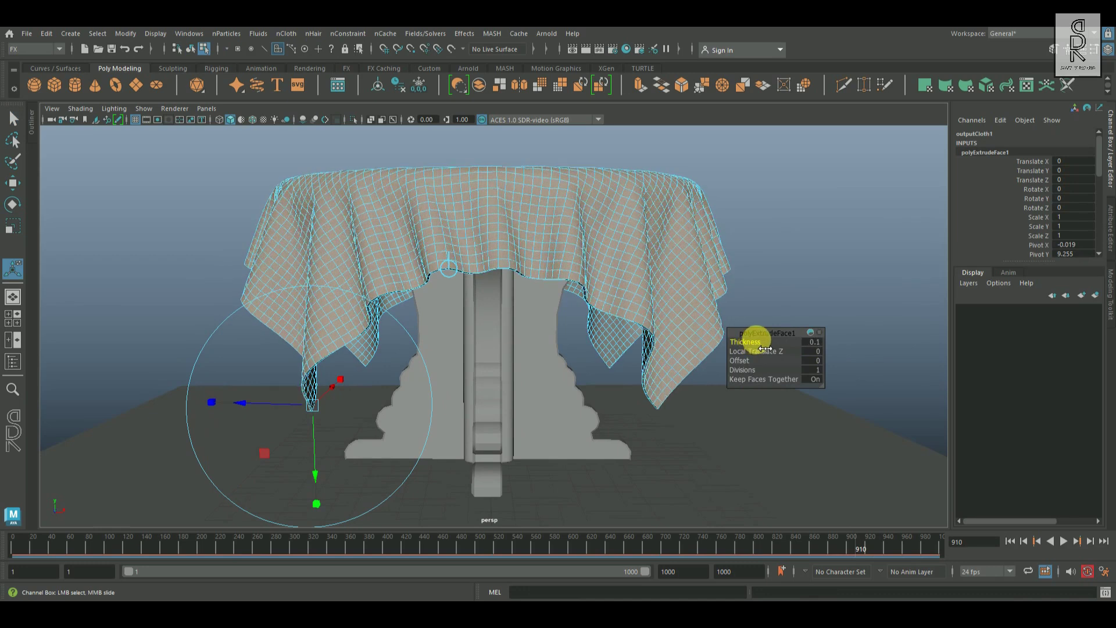
{"action": "scroll", "coordinate": [757, 337], "scroll_direction": "up", "scroll_amount": 5}
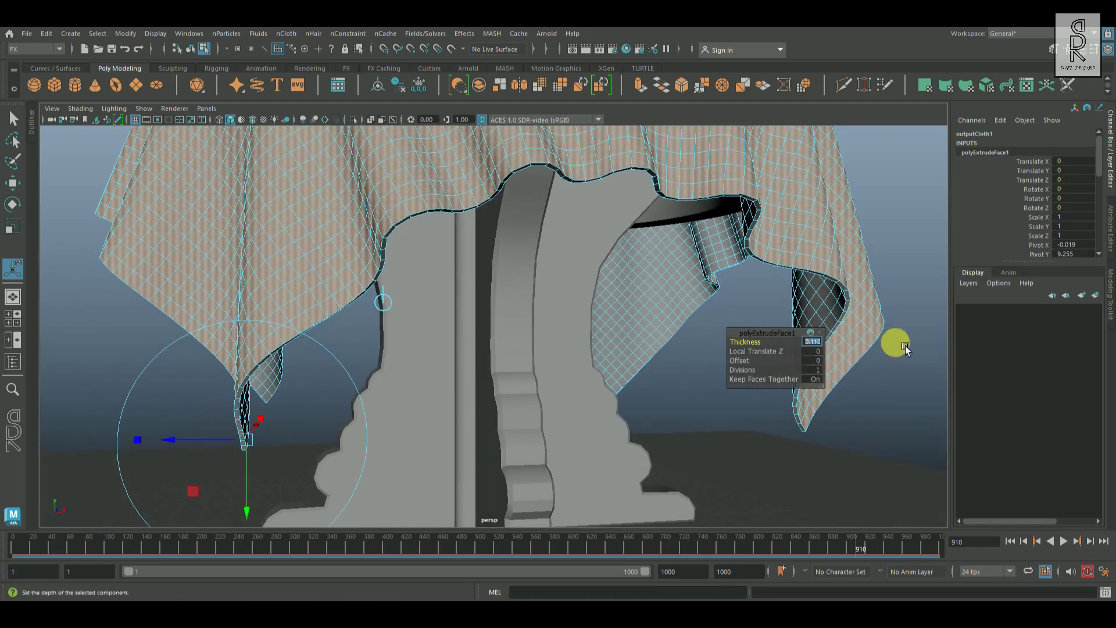
{"action": "type", "text": "1"}
{"action": "type", "text": "03"}
{"action": "key", "text": "Return"}
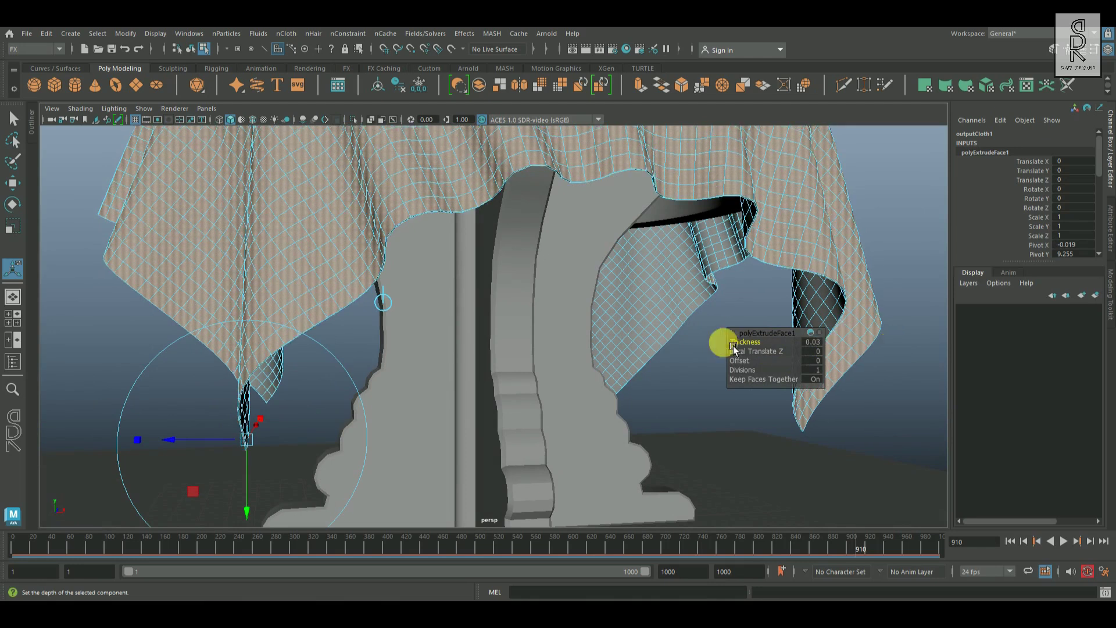
{"action": "scroll", "coordinate": [506, 326], "scroll_direction": "down", "scroll_amount": 6}
{"action": "right_click_drag", "start_coordinate": [574, 231], "coordinate": [715, 178]}
{"action": "left_click", "coordinate": [701, 319]}
{"action": "left_click", "coordinate": [849, 311]}
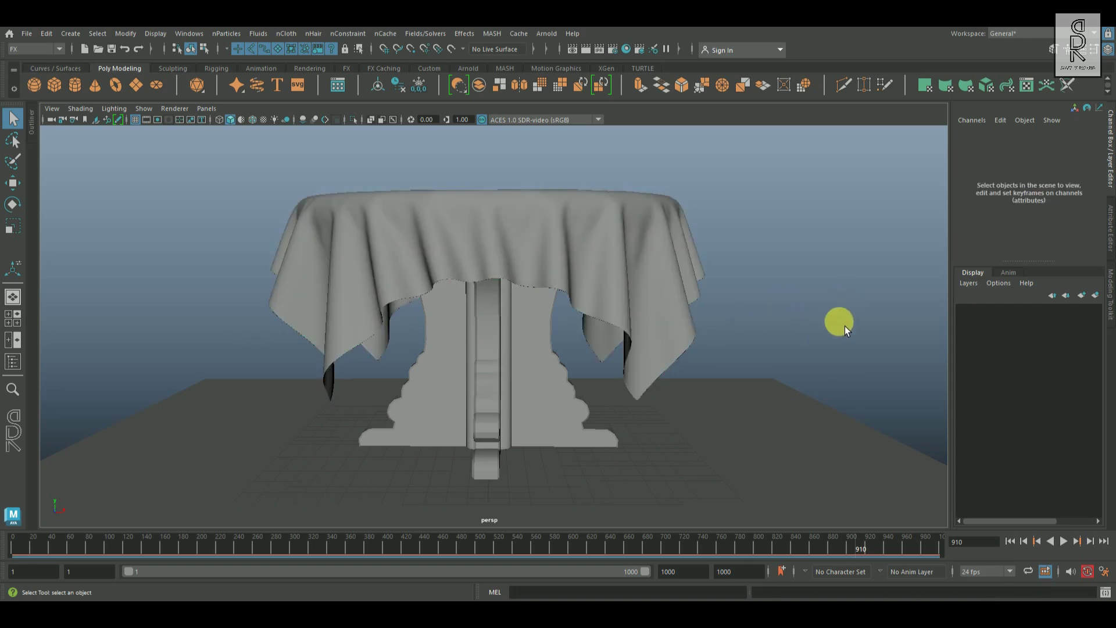